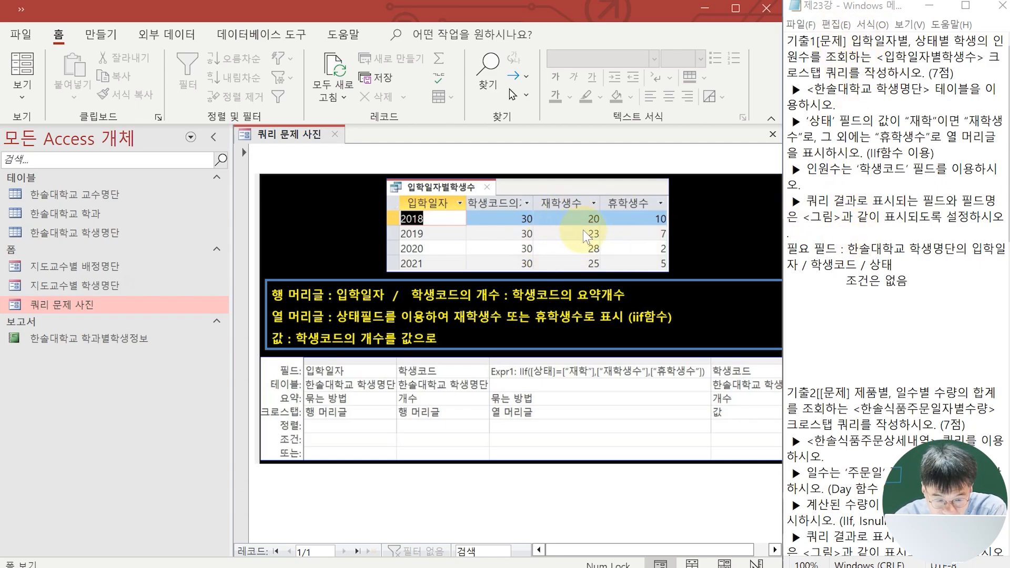
Step: Create a new query in design view and add the 한솔대학교 학생명단 table to it
left_click(108, 33)
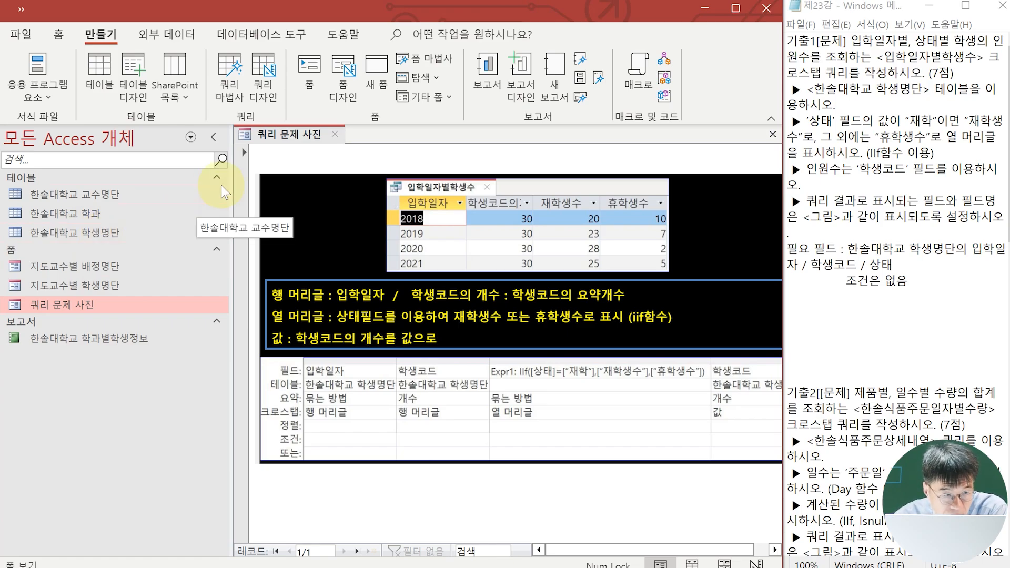
left_click(263, 96)
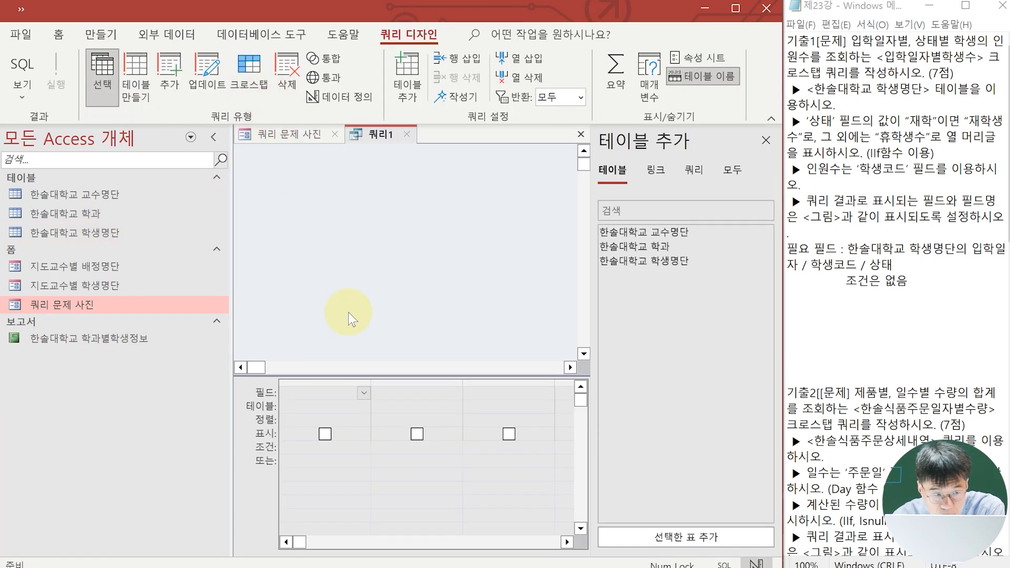
double_click(661, 259)
left_click(766, 140)
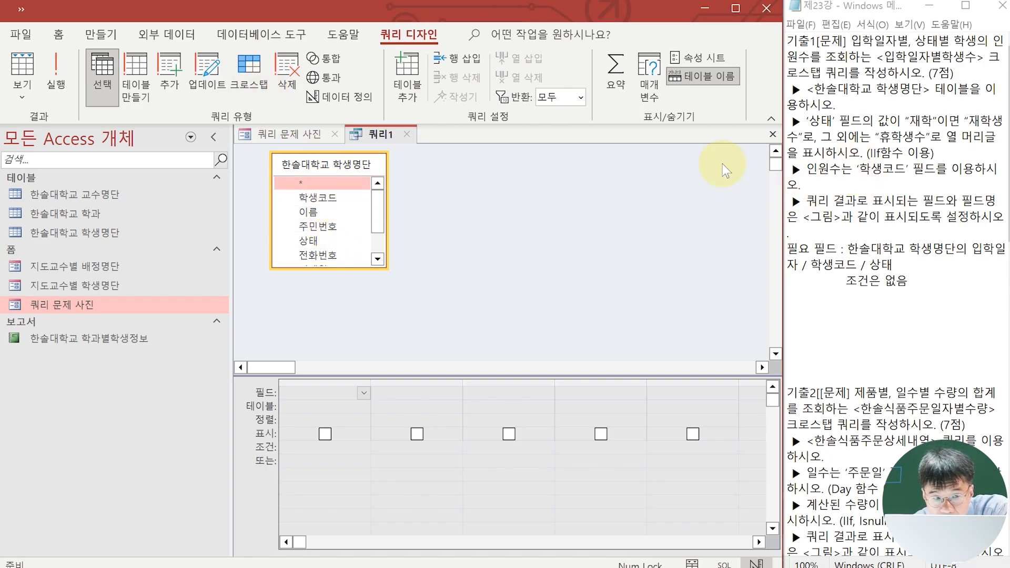
Step: Check the reference picture in the 쿼리 문제 사진 form, then add the 입학일자 and 학생코드 fields to 쿼리1
left_click(274, 136)
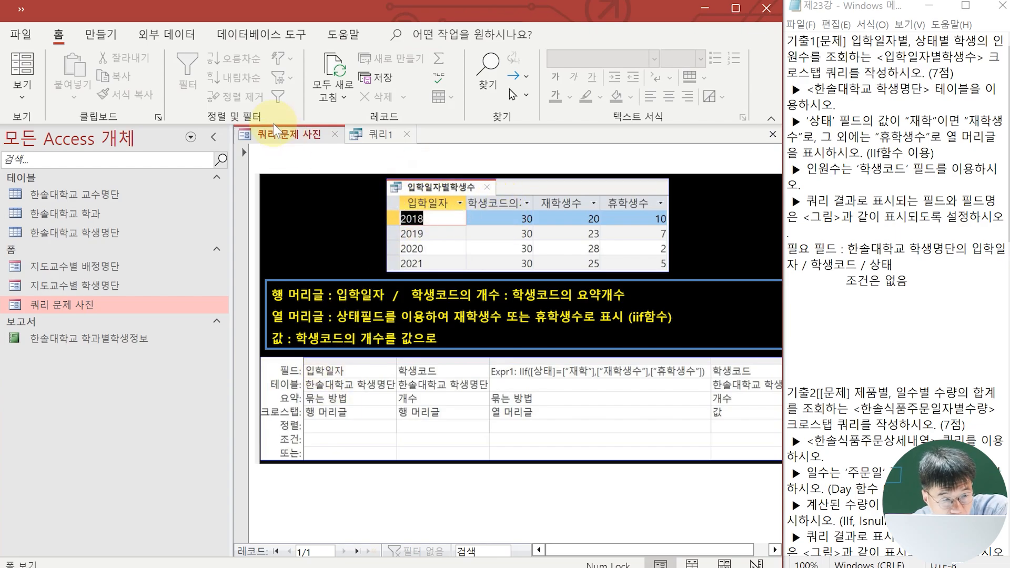
left_click(374, 135)
scroll(377, 238, "down", 2)
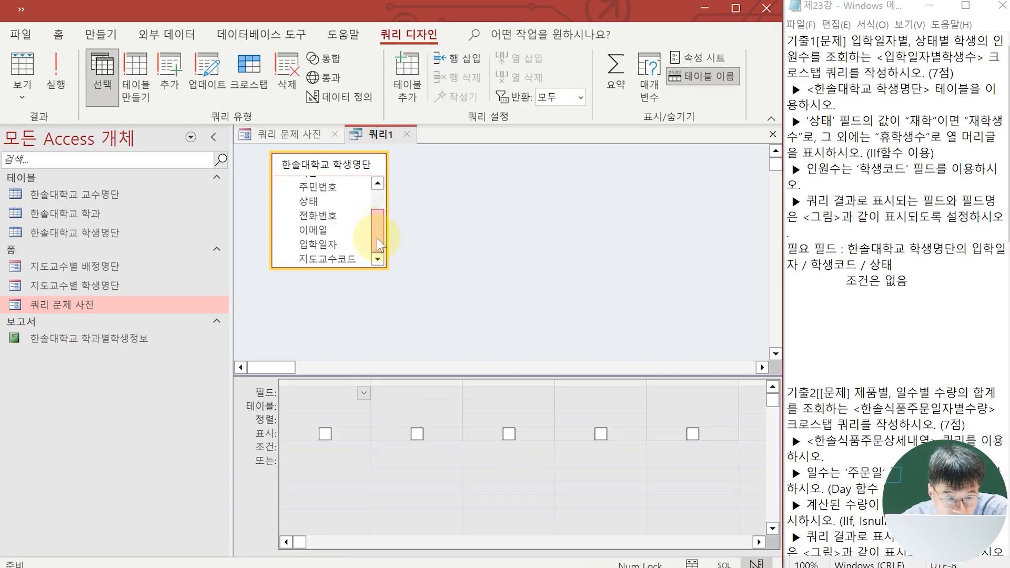
left_click(318, 246)
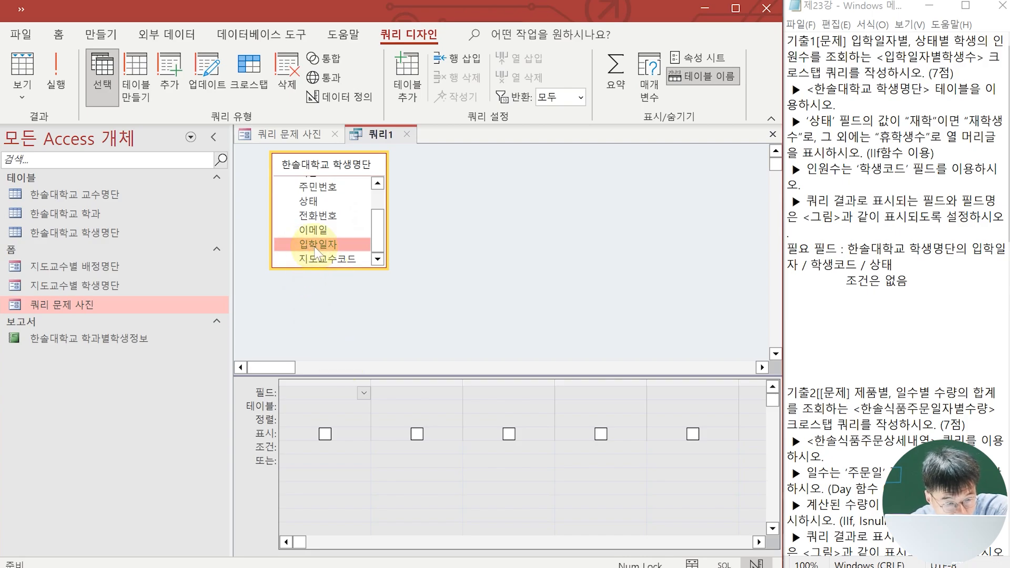
double_click(317, 246)
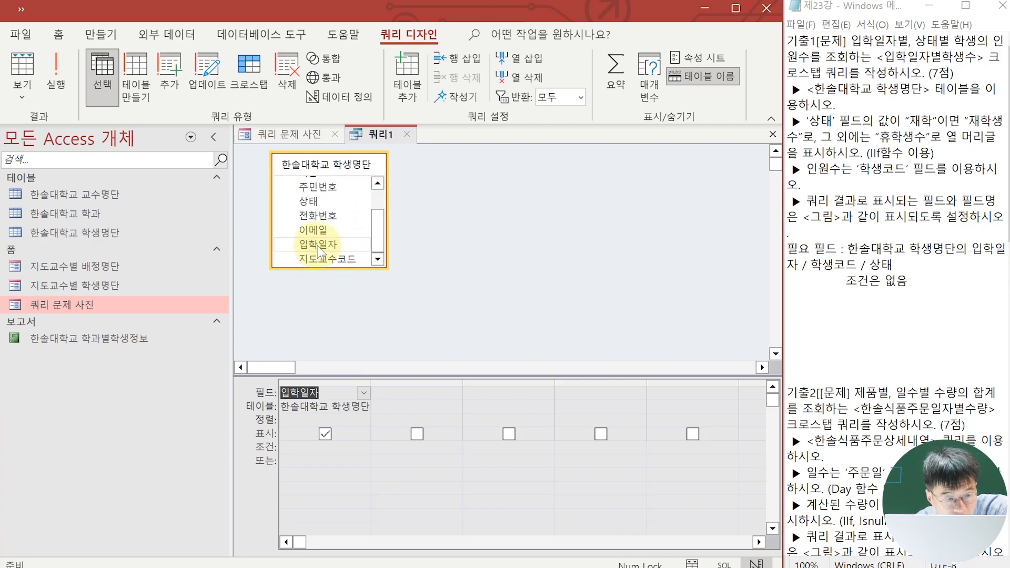
scroll(369, 211, "up", 2)
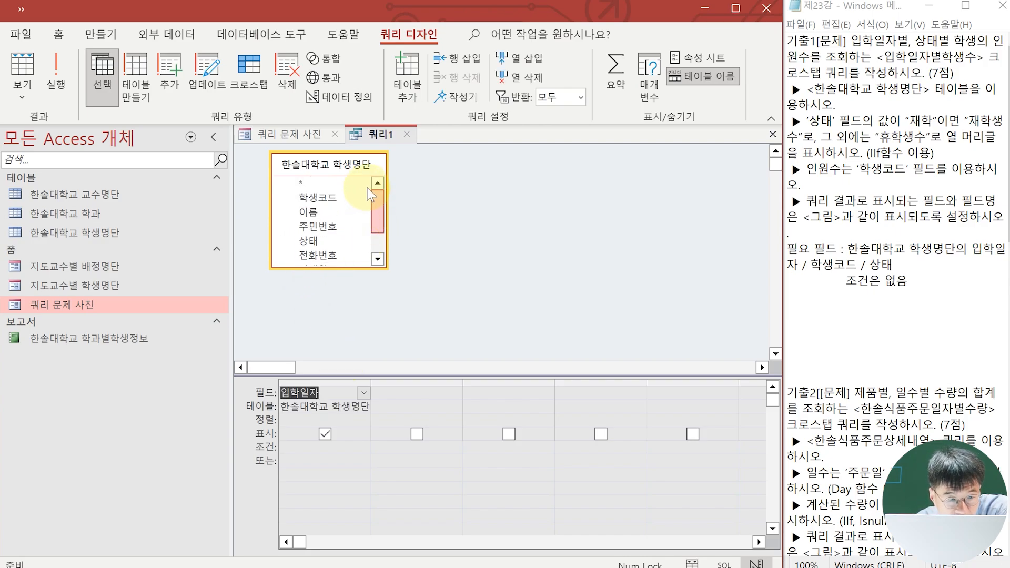
double_click(318, 197)
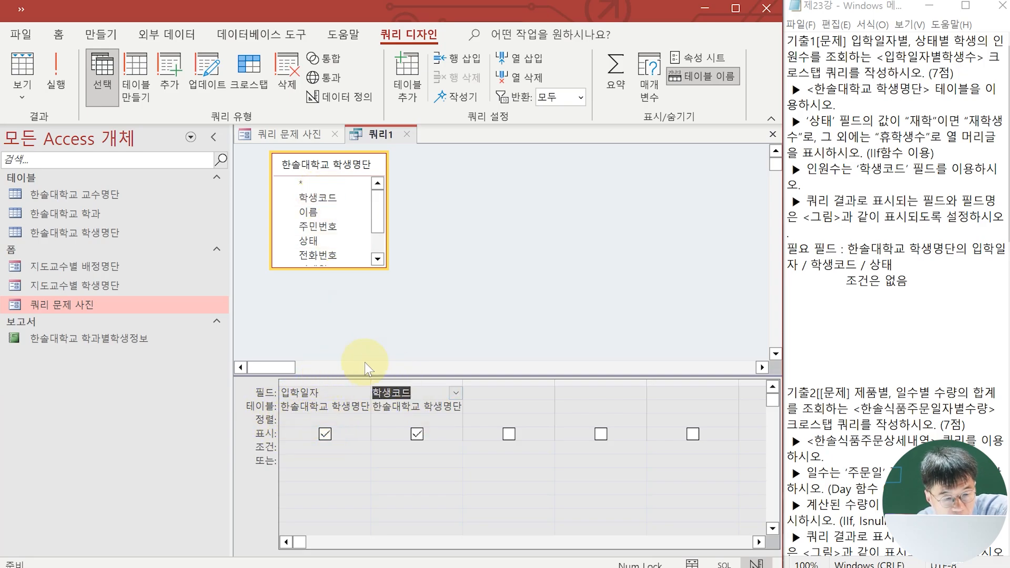
Step: Convert the query to a crosstab query and set 입학일자 as a row heading (행 머리글)
left_click(245, 82)
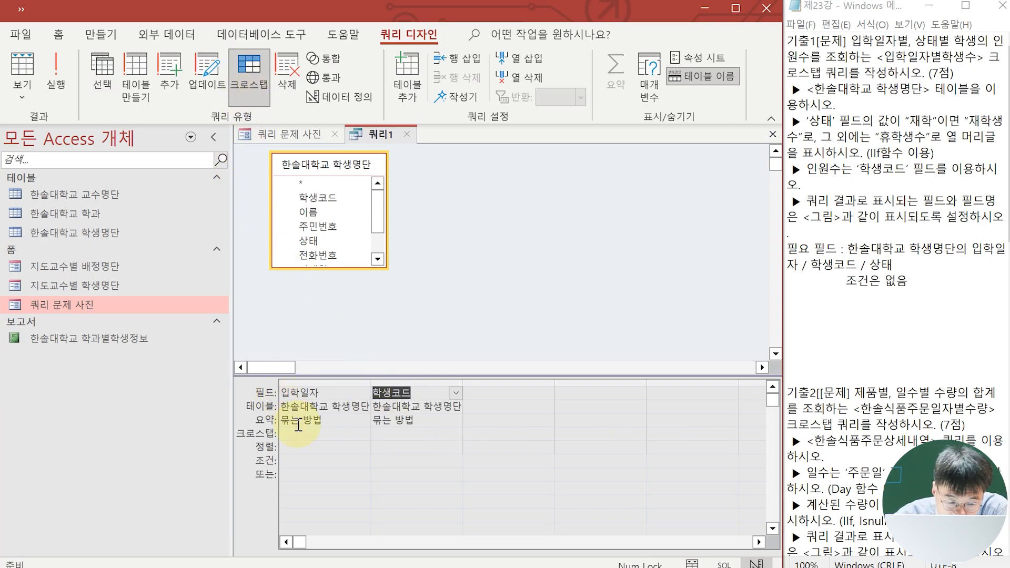
left_click(318, 394)
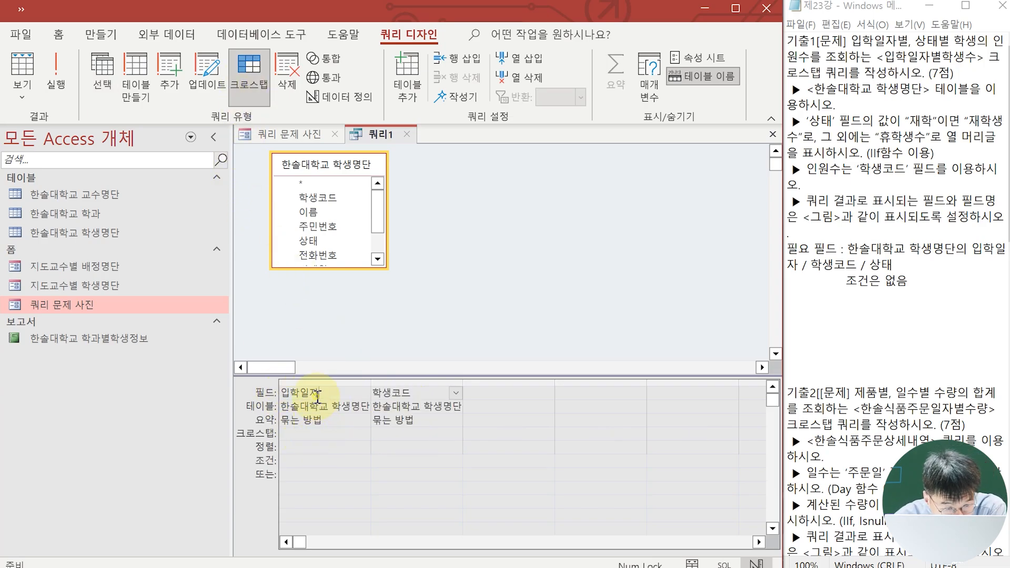
left_click(337, 425)
left_click(337, 433)
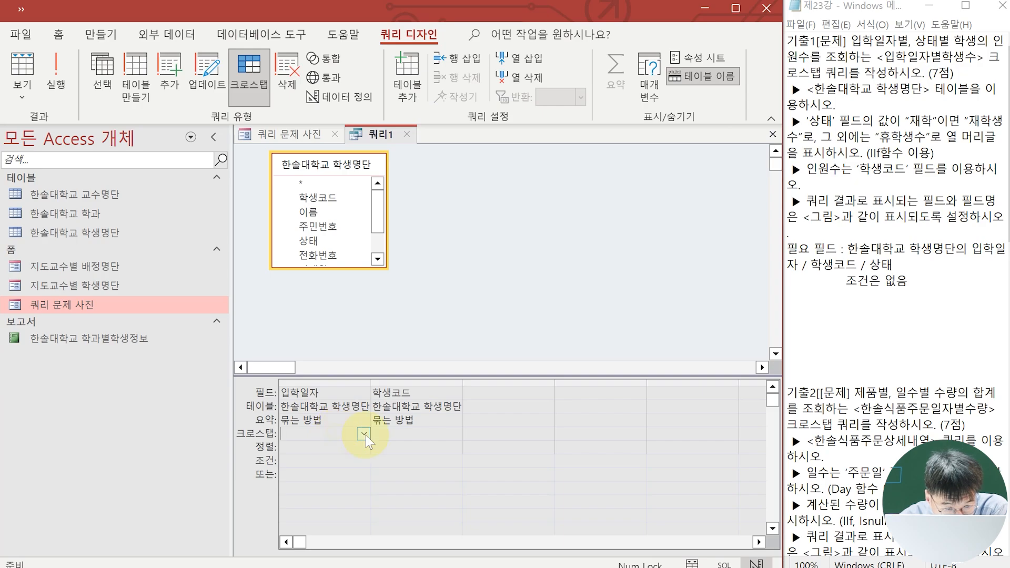
left_click(365, 435)
left_click(341, 447)
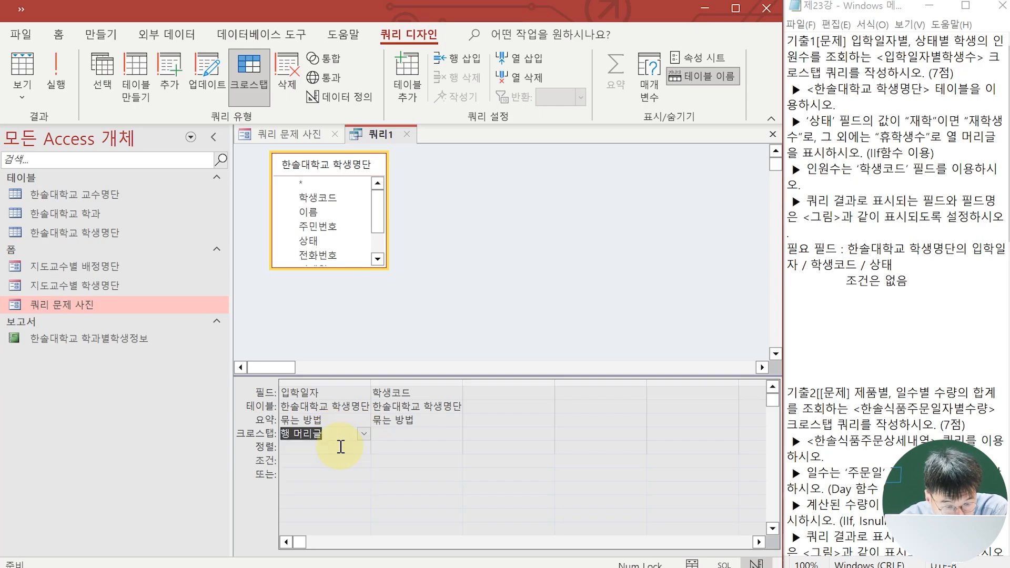
Step: Set the 학생코드 column's summary to 개수 and its crosstab role to 행 머리글
left_click(429, 436)
left_click(441, 420)
left_click(451, 420)
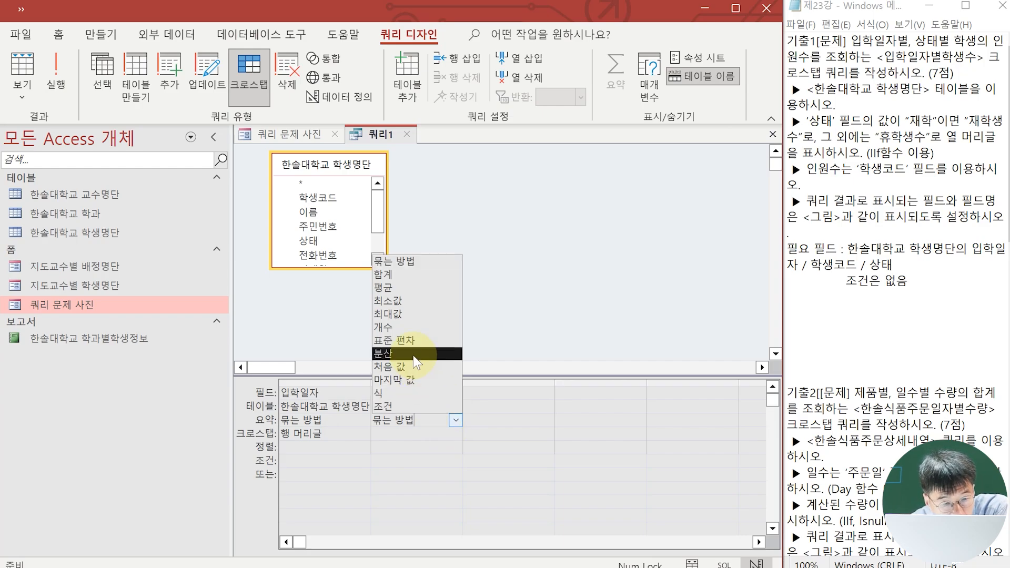
left_click(395, 327)
left_click(429, 434)
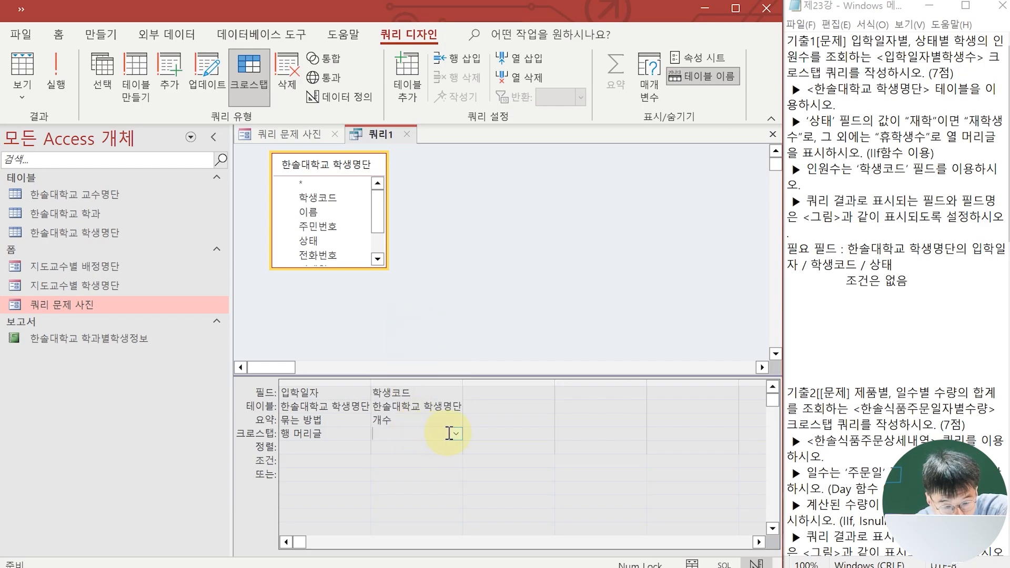
left_click(456, 434)
left_click(431, 448)
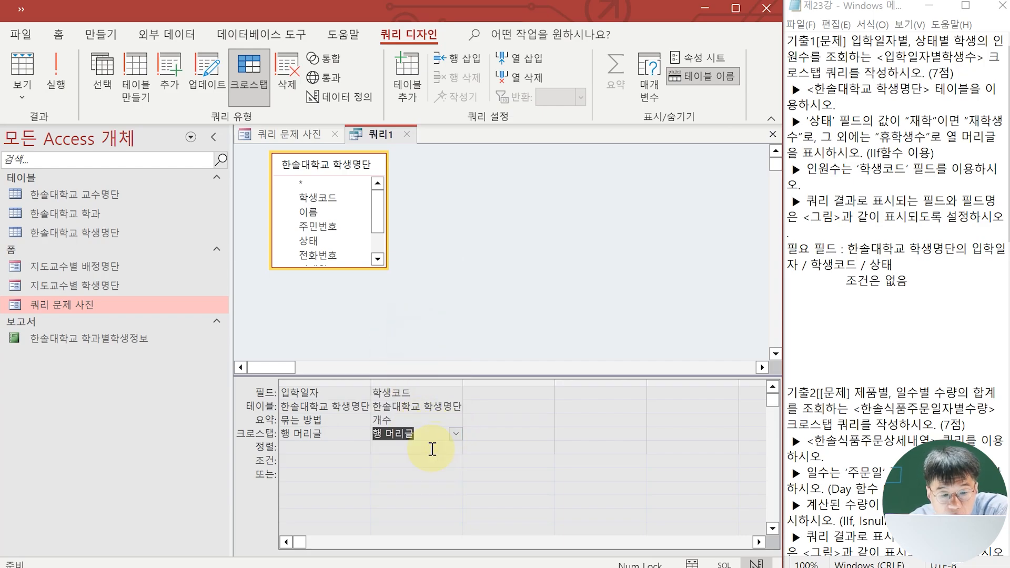
Step: Enter the expression iif([상태]="재학","재학생수","휴학생수") as the field of the third column
left_click(483, 394)
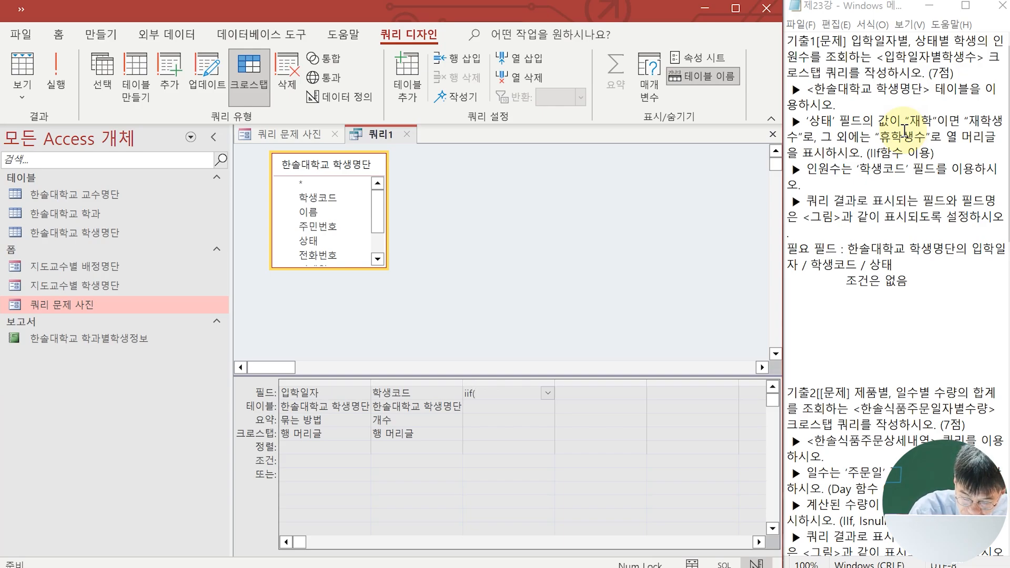
type("상태")
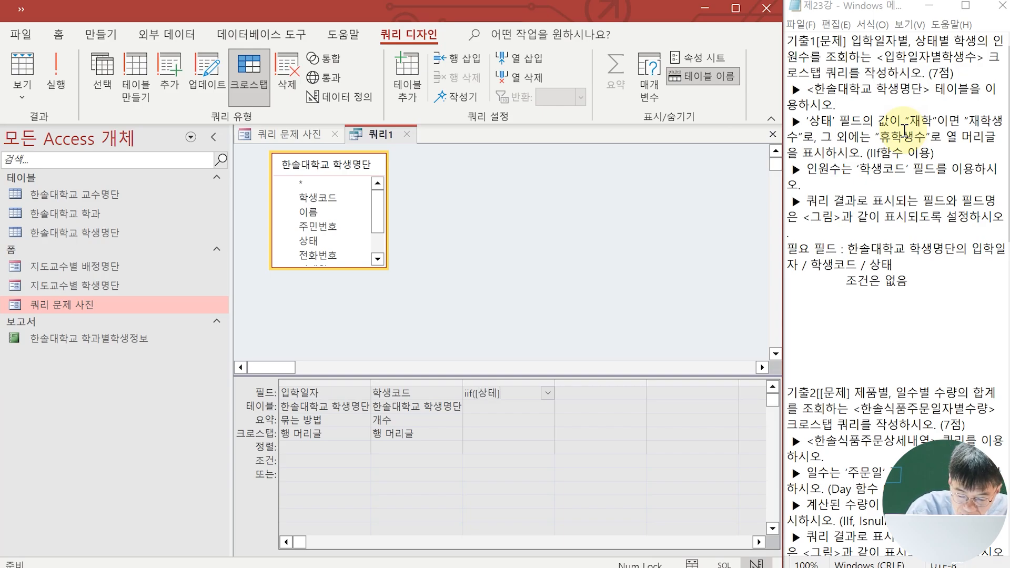
type("]=")
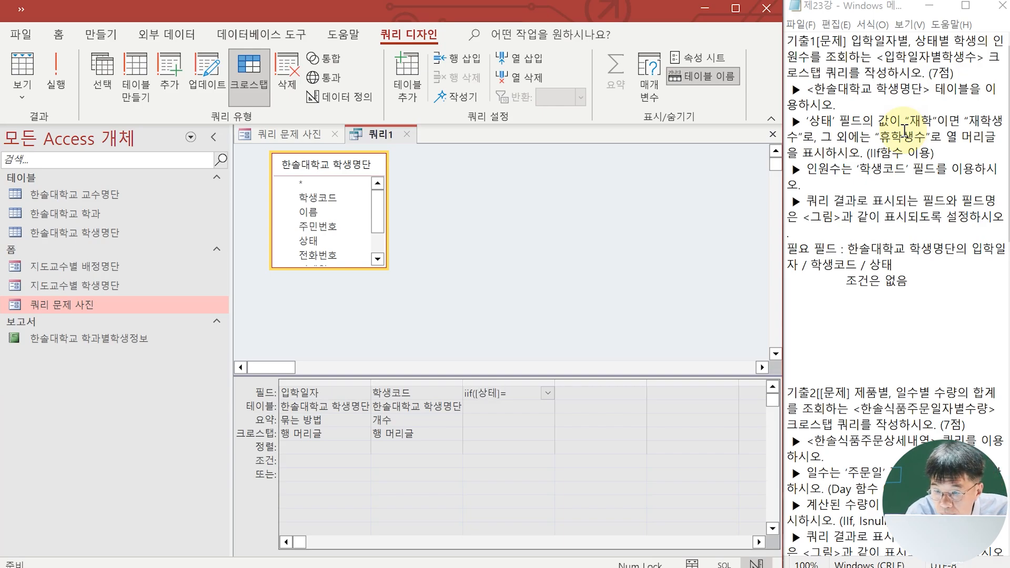
type("\"")
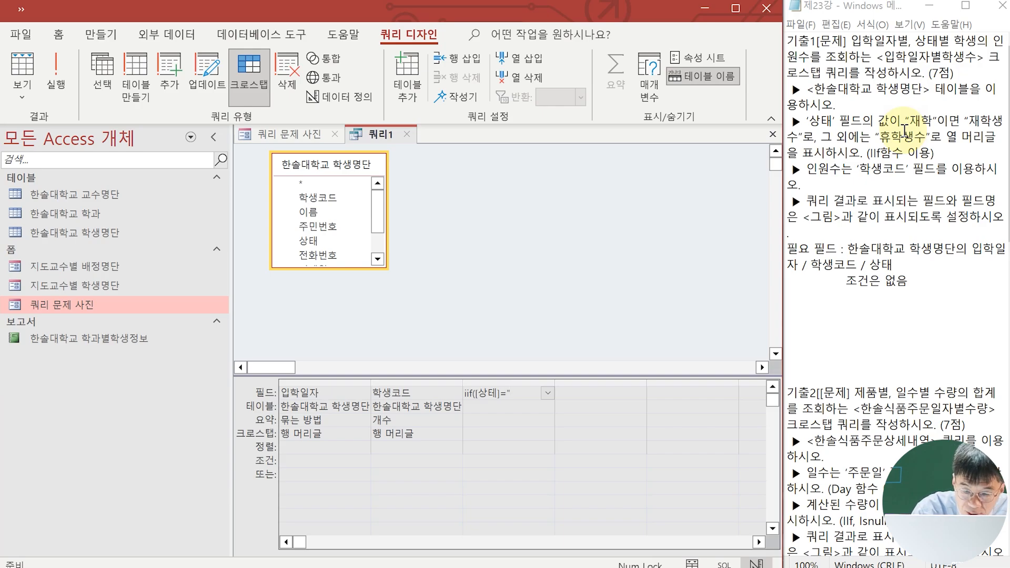
type("재학\"")
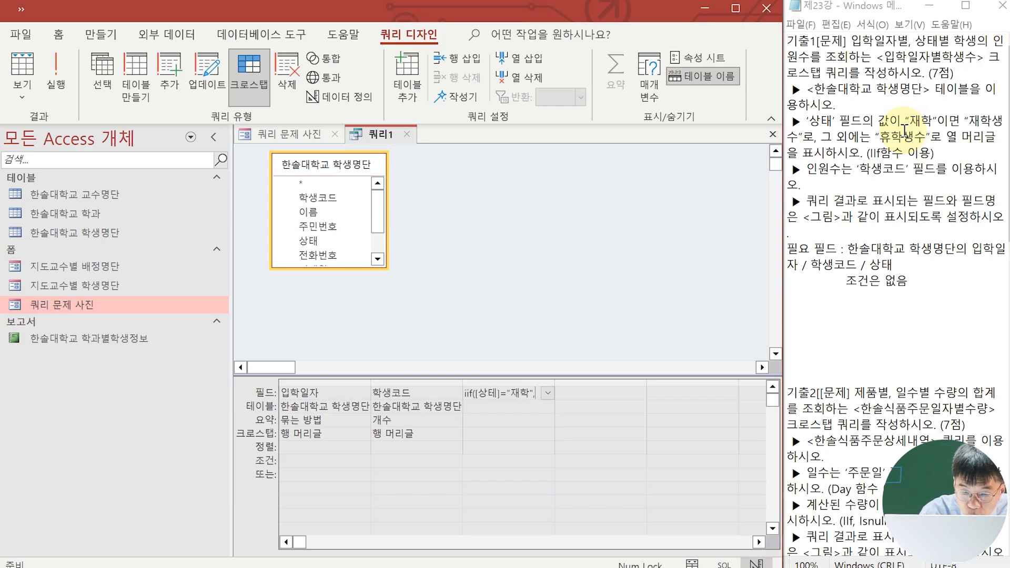
type(",\"재학")
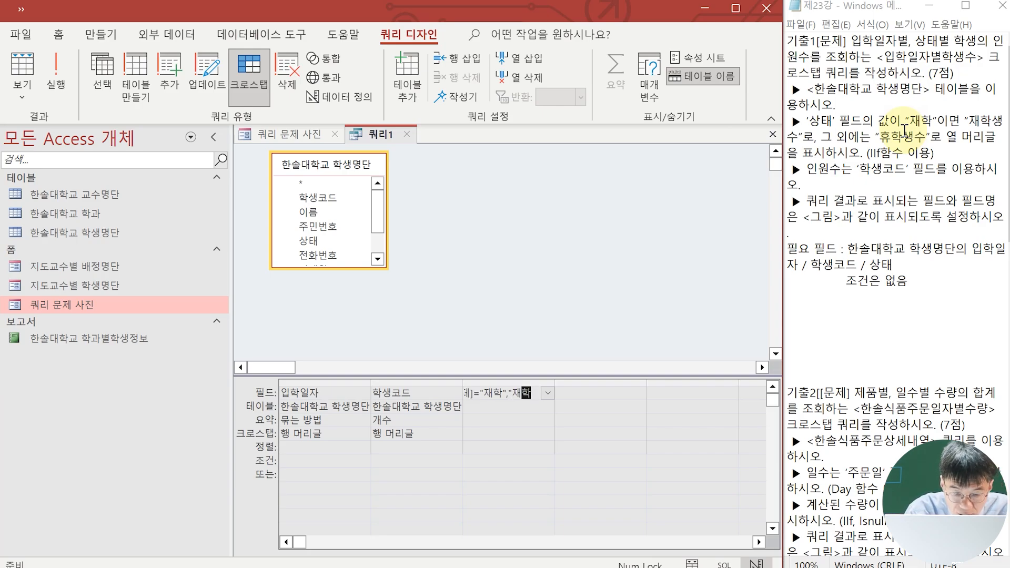
type("생수\"")
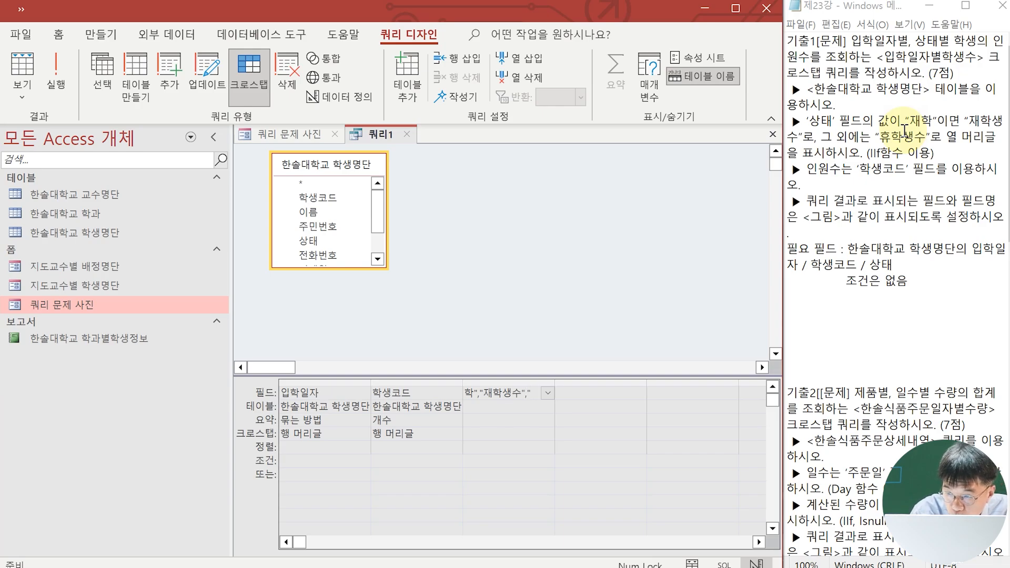
type(",\"휴")
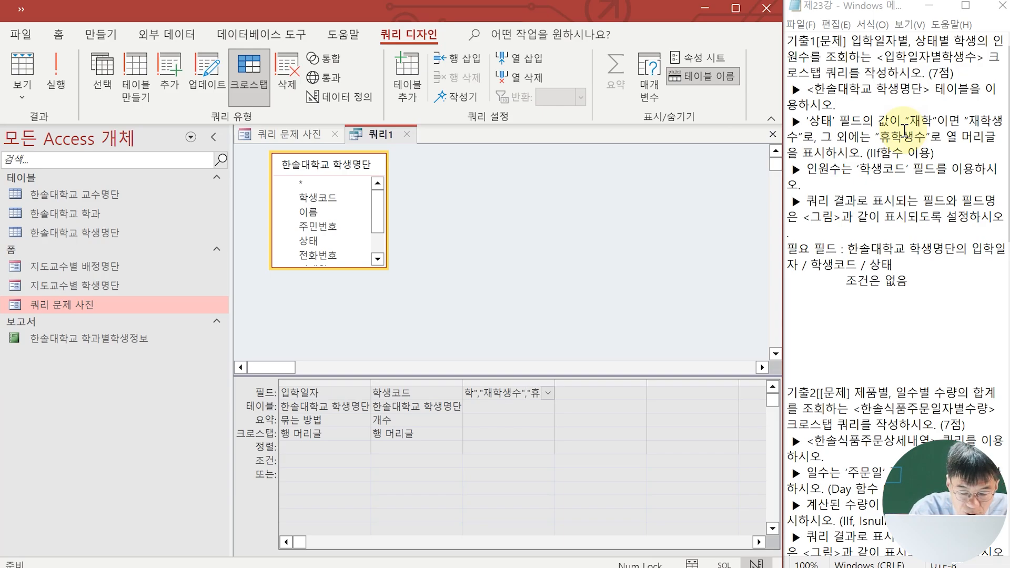
type("학생수\"")
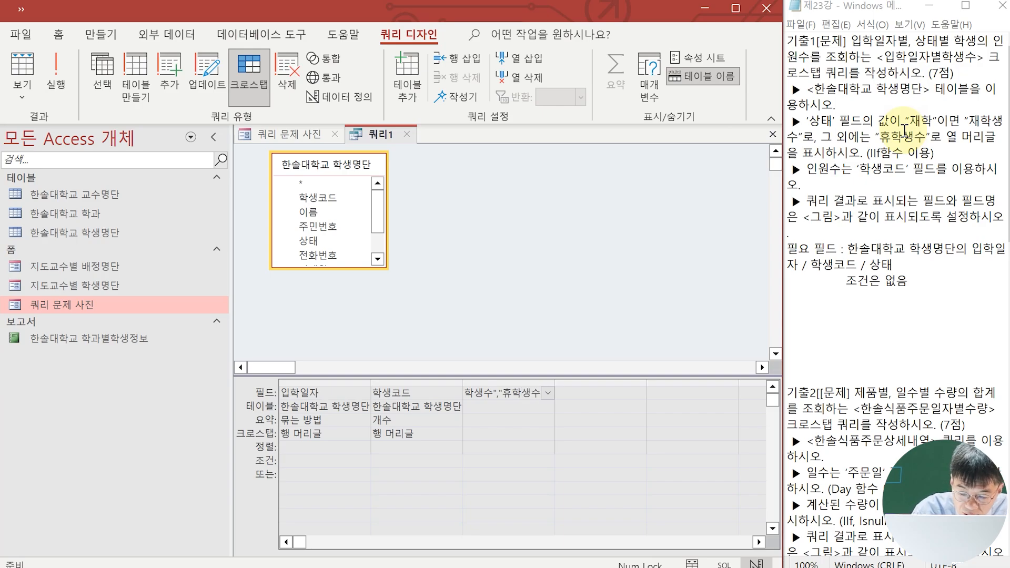
key("Return")
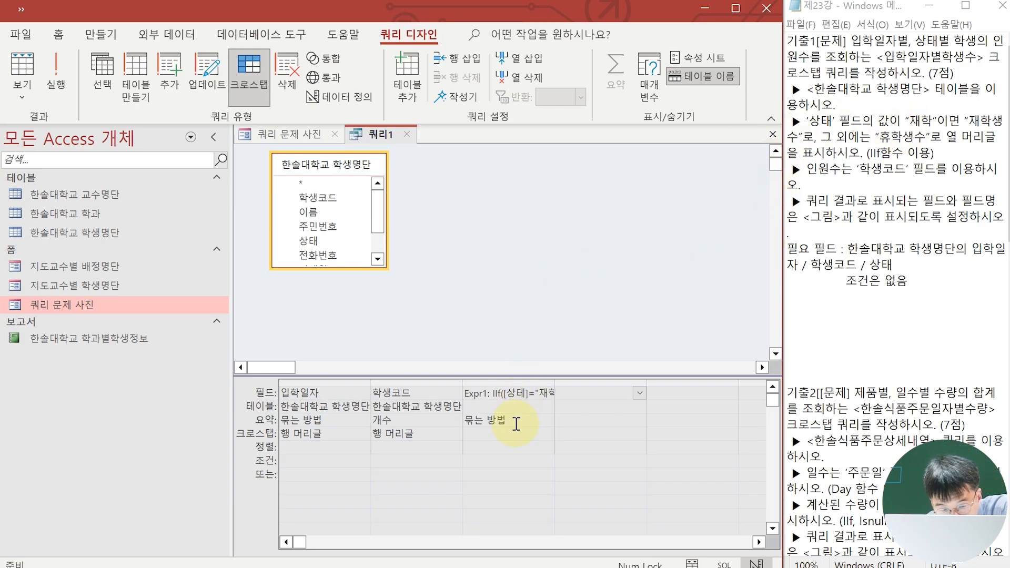
Step: Widen the IIf expression column in the design grid until it fits the whole expression
left_click_drag(554, 384, 629, 384)
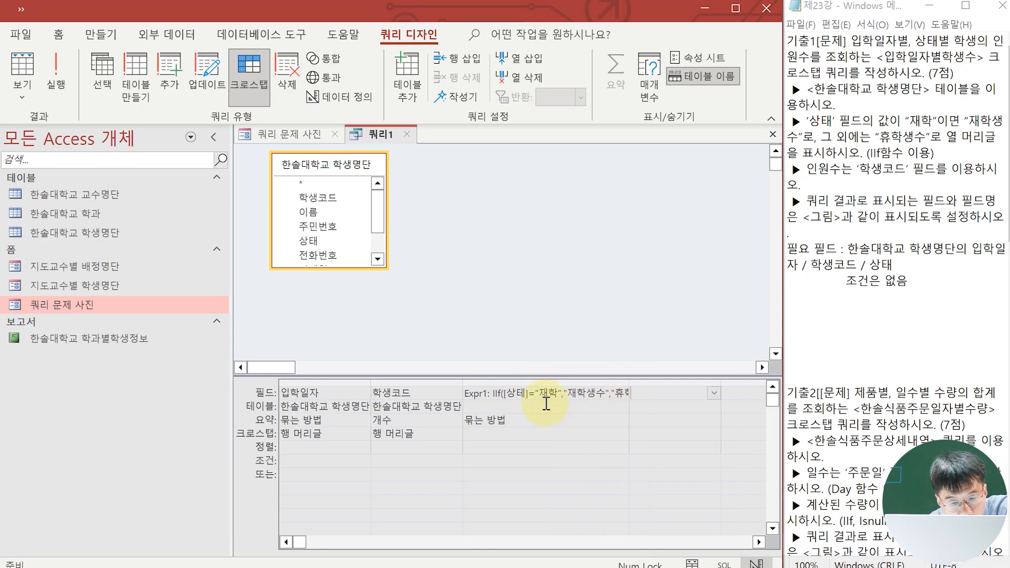
left_click(632, 384)
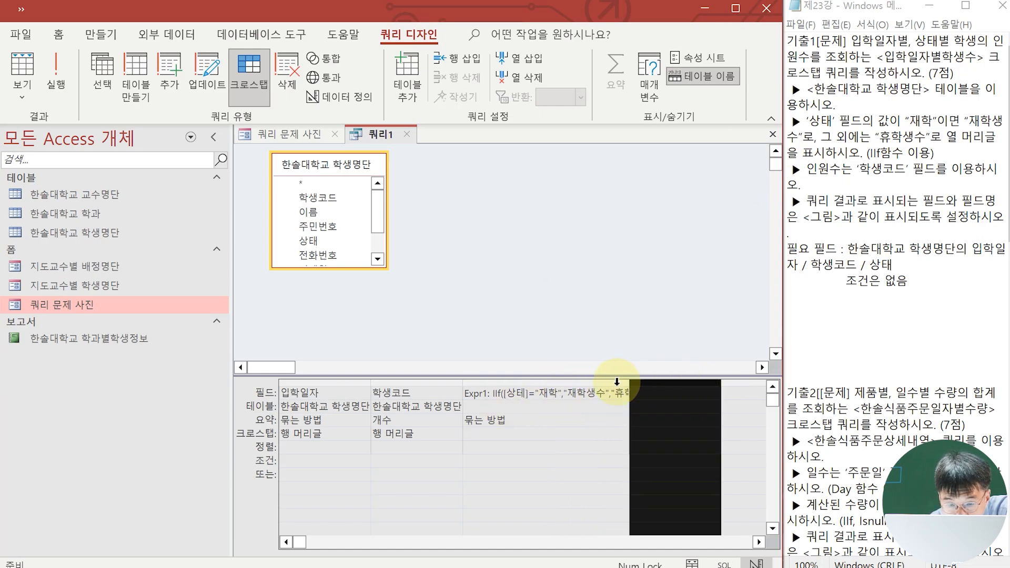
left_click(534, 398)
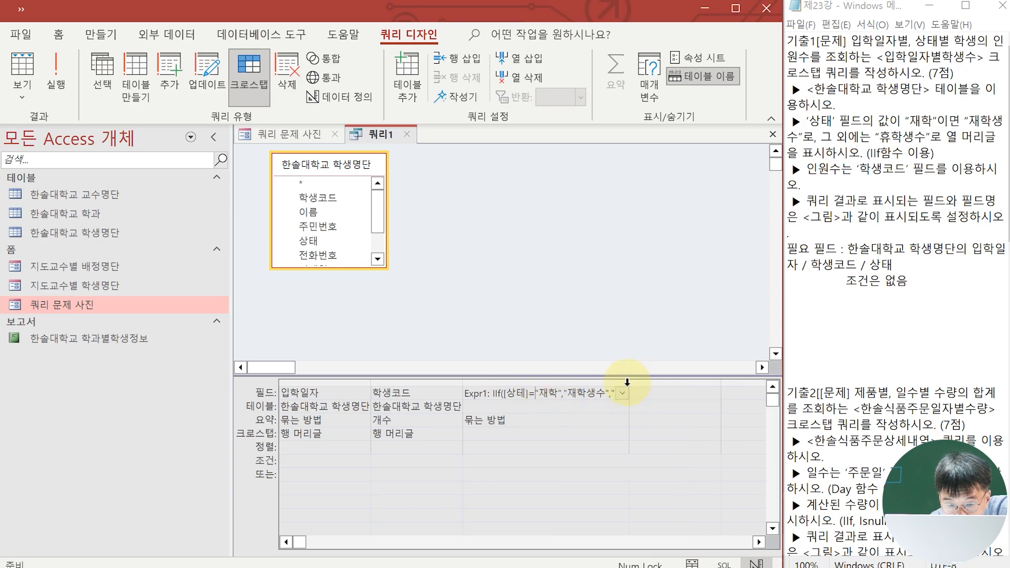
left_click_drag(628, 383, 661, 384)
left_click(597, 393)
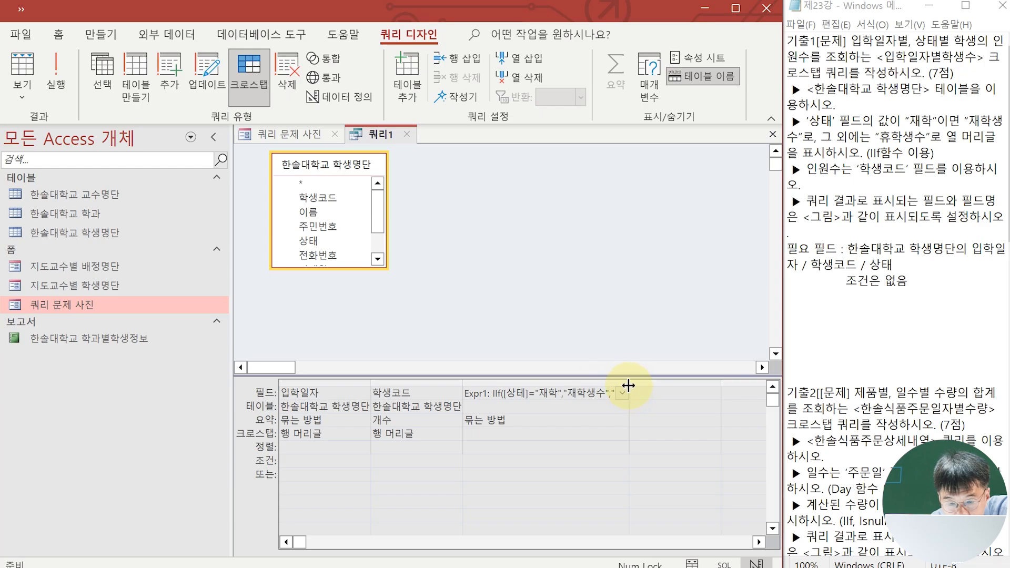
left_click_drag(628, 388, 692, 386)
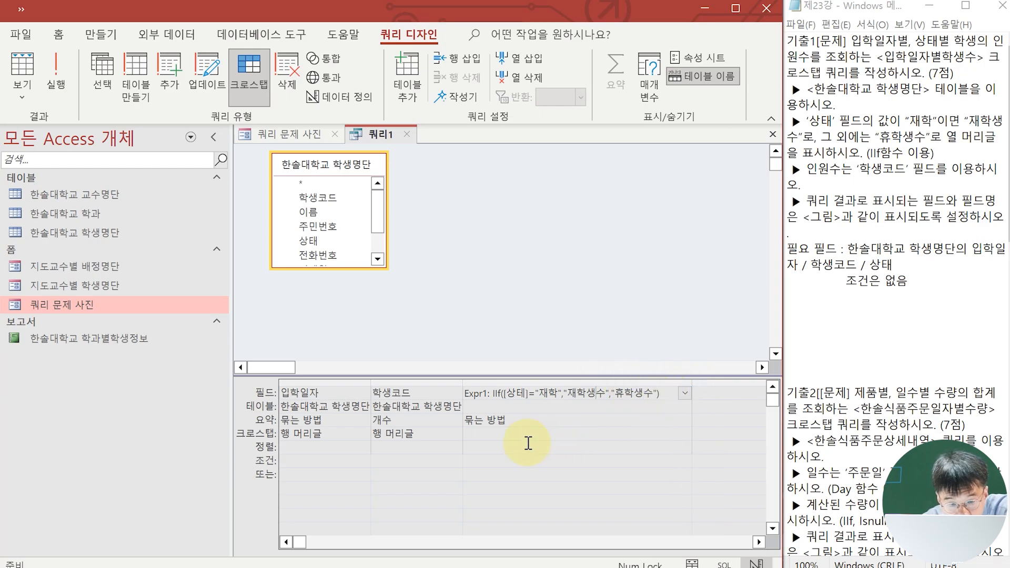
Step: Set the crosstab role of the IIf expression column to 열 머리글
left_click(500, 433)
left_click(683, 435)
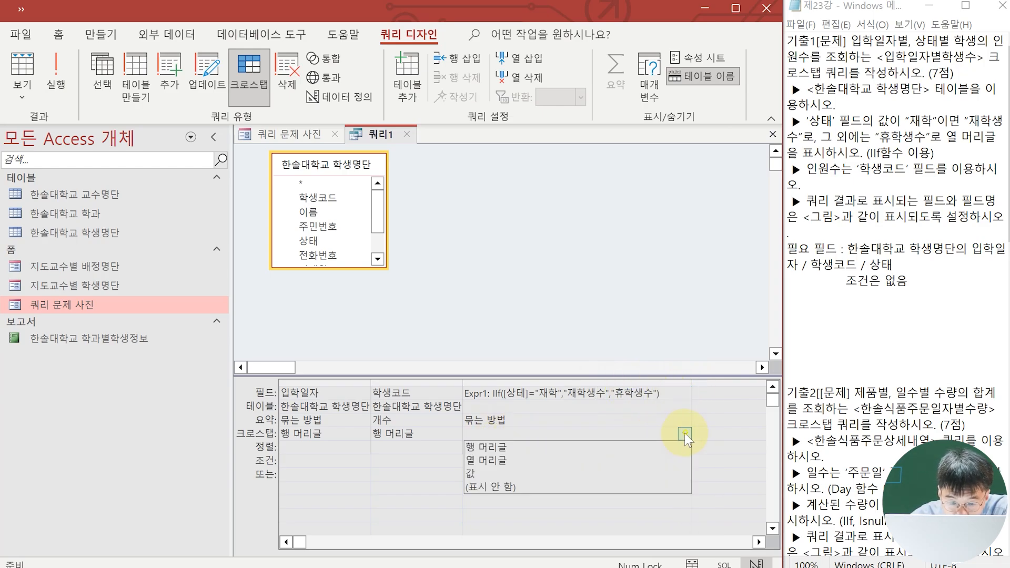
left_click(629, 461)
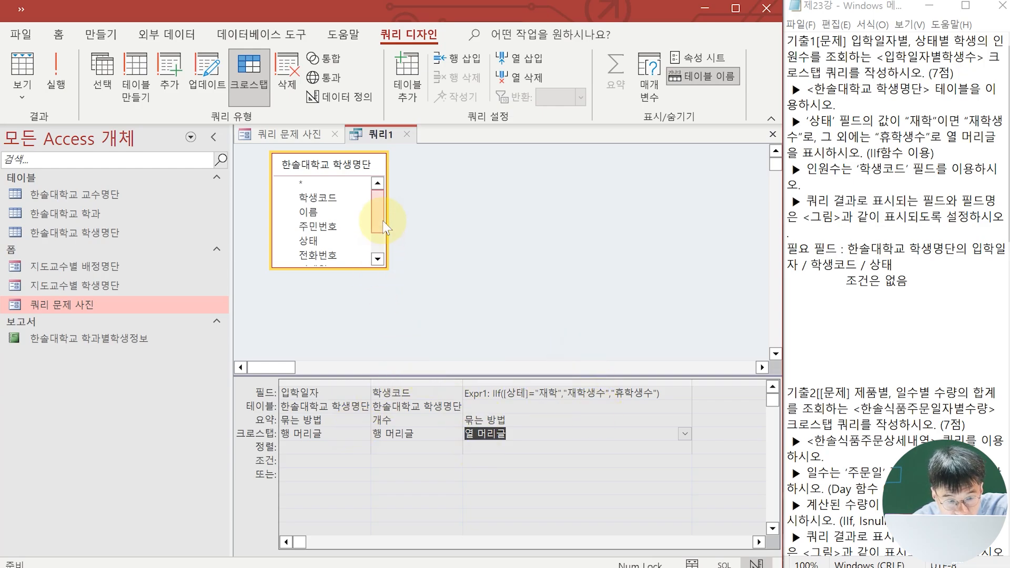
Step: Add 학생코드 as the fourth column, with its summary set to 개수 and its crosstab role set to 값
mouse_move(378, 213)
left_mouse_down()
mouse_move(382, 234)
mouse_move(375, 211)
left_mouse_up()
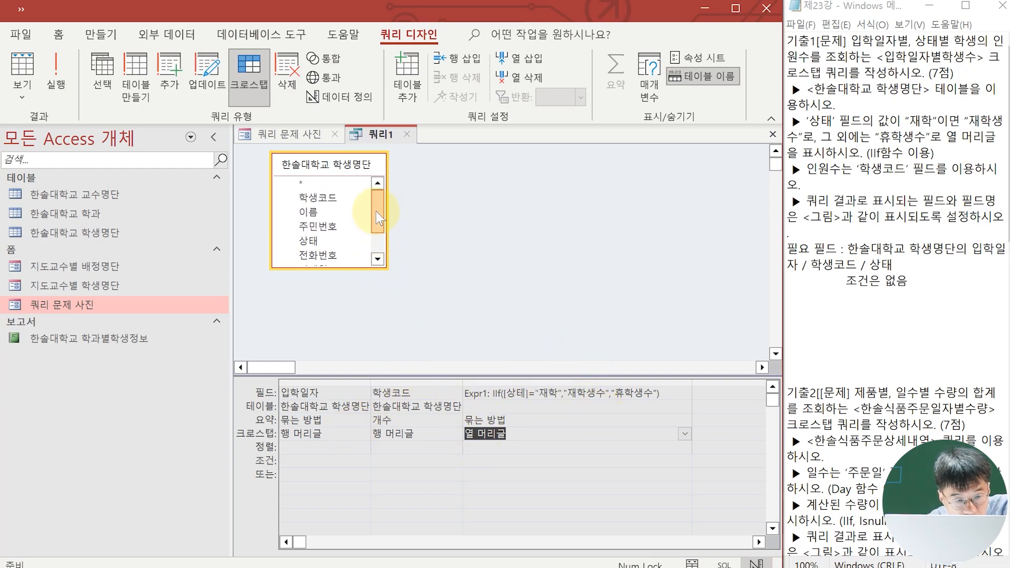
left_click_drag(304, 202, 739, 421)
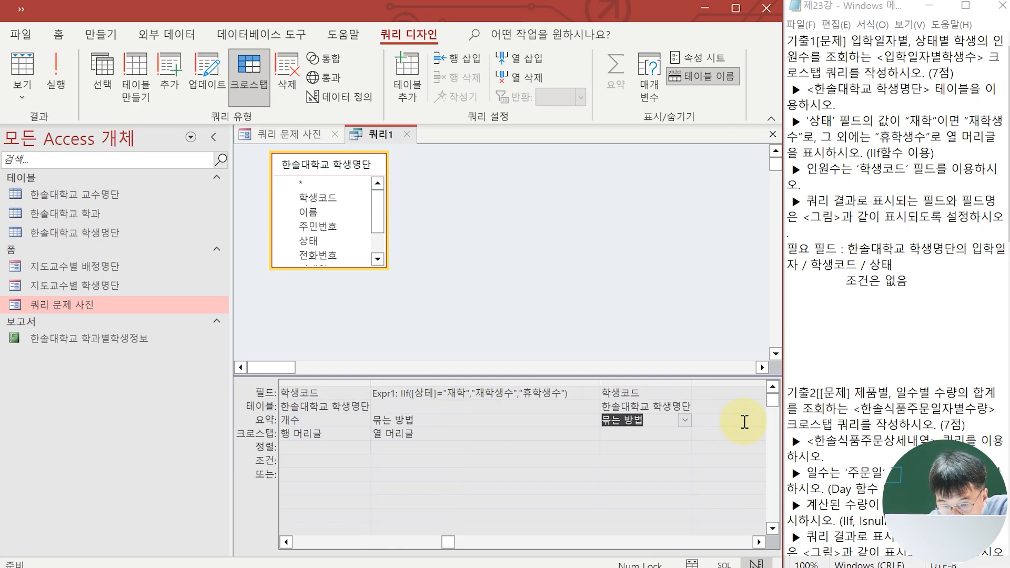
left_click(685, 421)
left_click(652, 326)
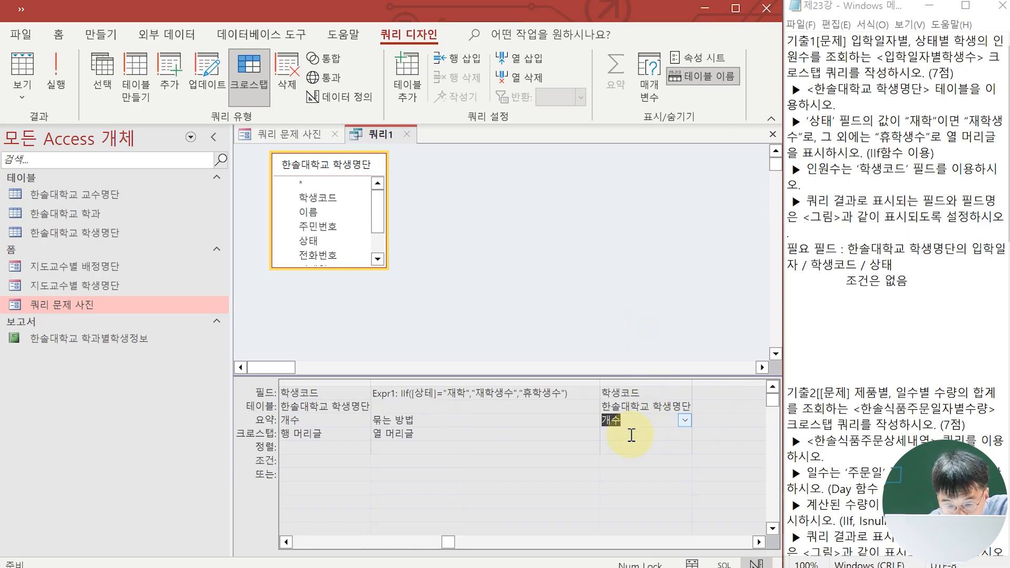
left_click(616, 438)
left_click(684, 434)
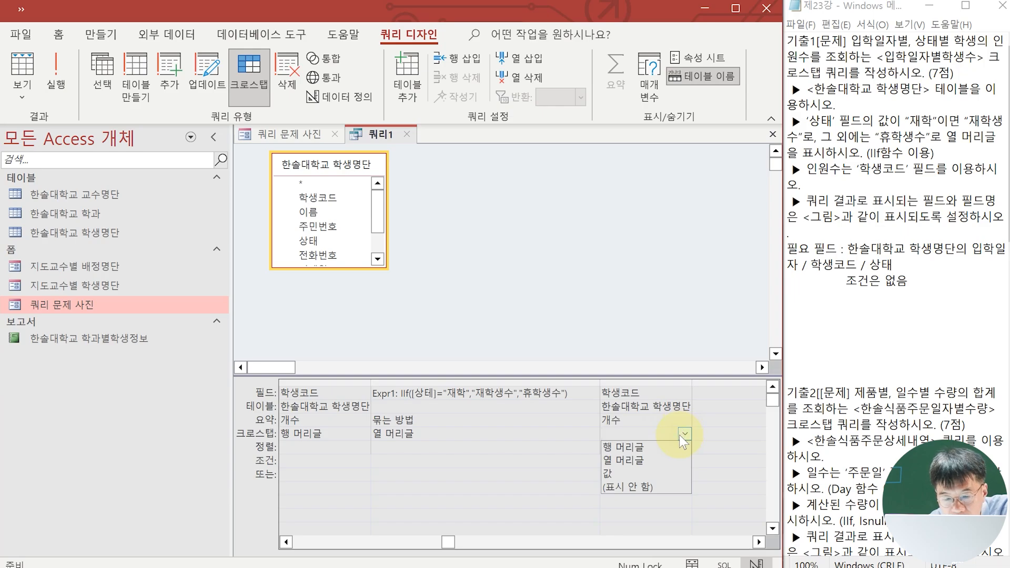
left_click(638, 473)
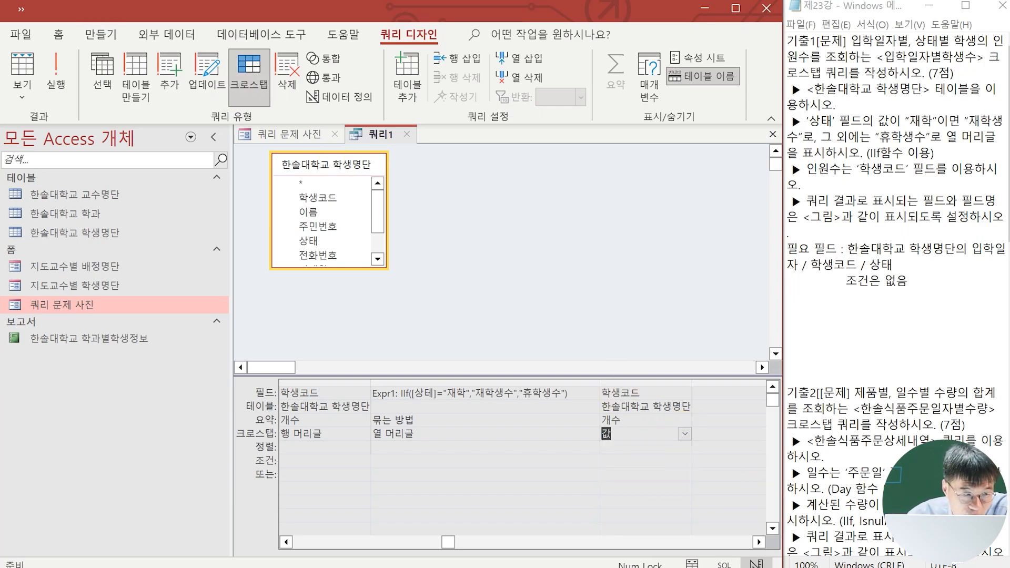
Step: Correct the field name in the IIf expression to [상태] and run the crosstab query
left_click(62, 67)
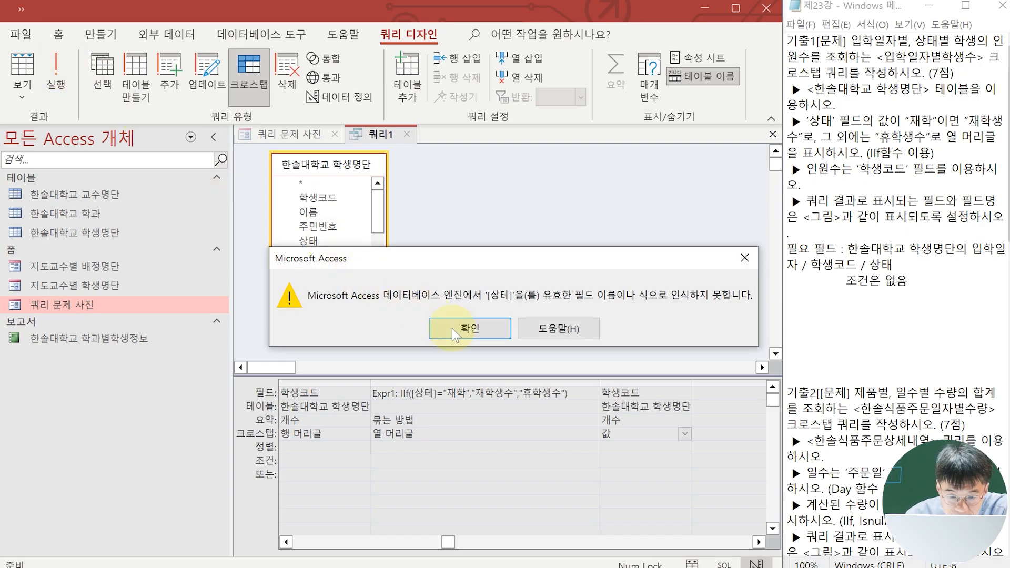
left_click(470, 336)
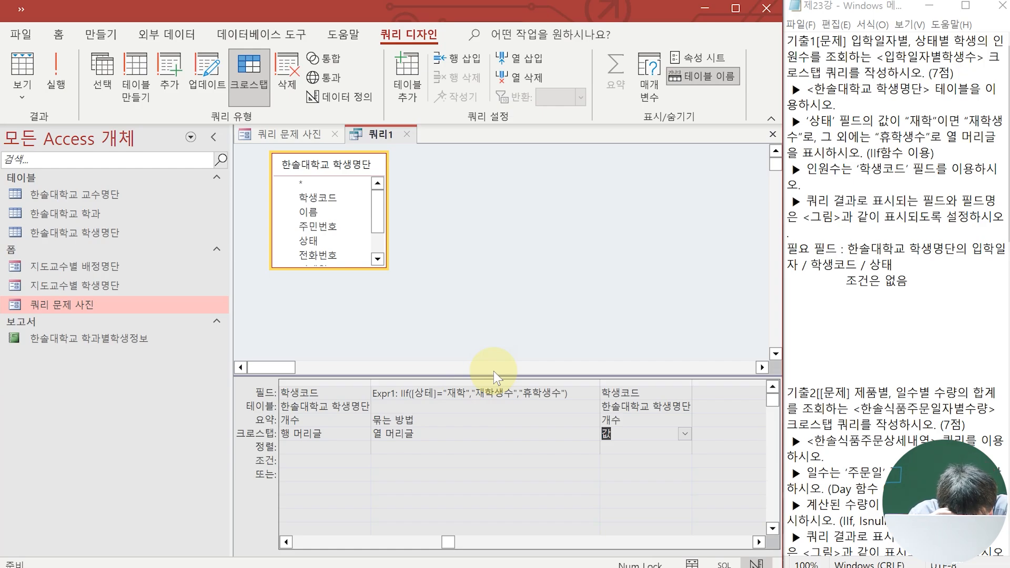
left_click(433, 394)
key("BackSpace")
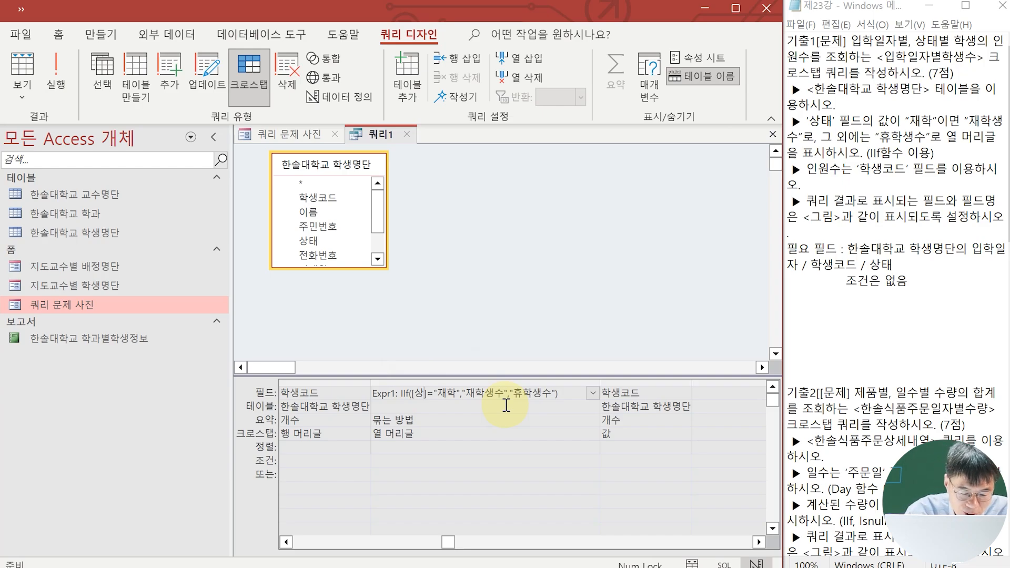
type("태")
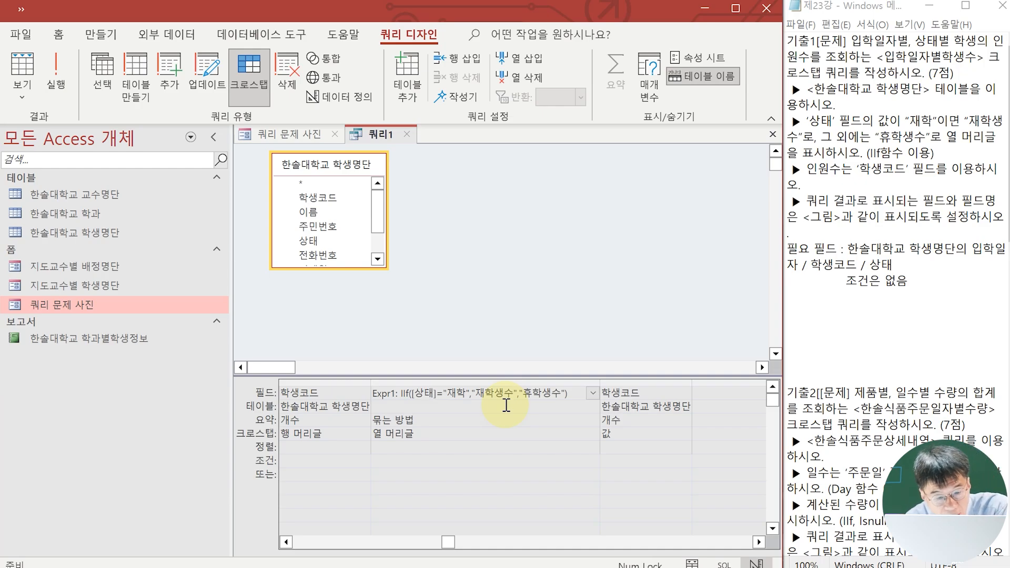
left_click(495, 353)
left_click(56, 84)
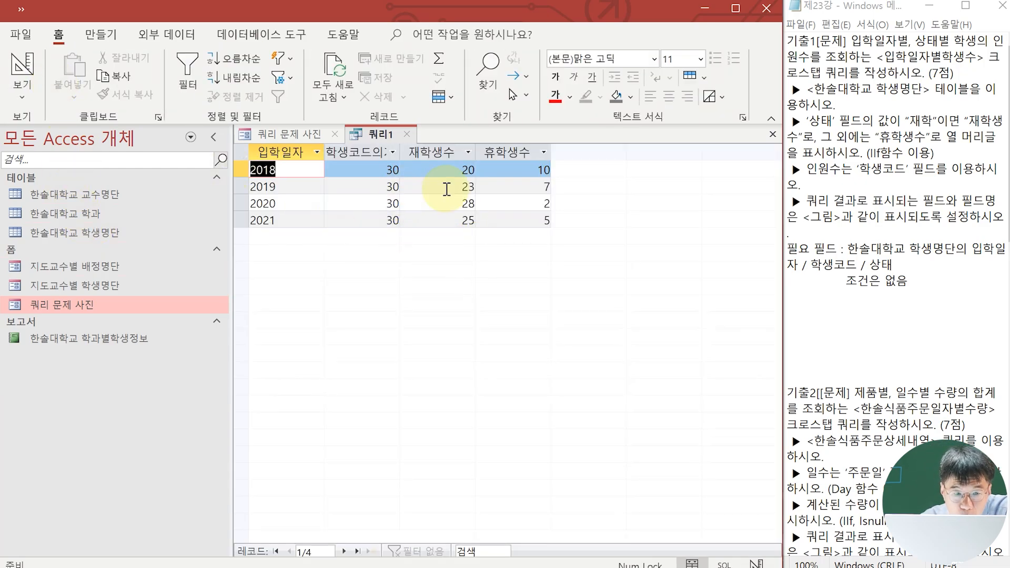
Step: Compare the crosstab result with the reference picture in the 쿼리 문제 사진 form
left_click(291, 136)
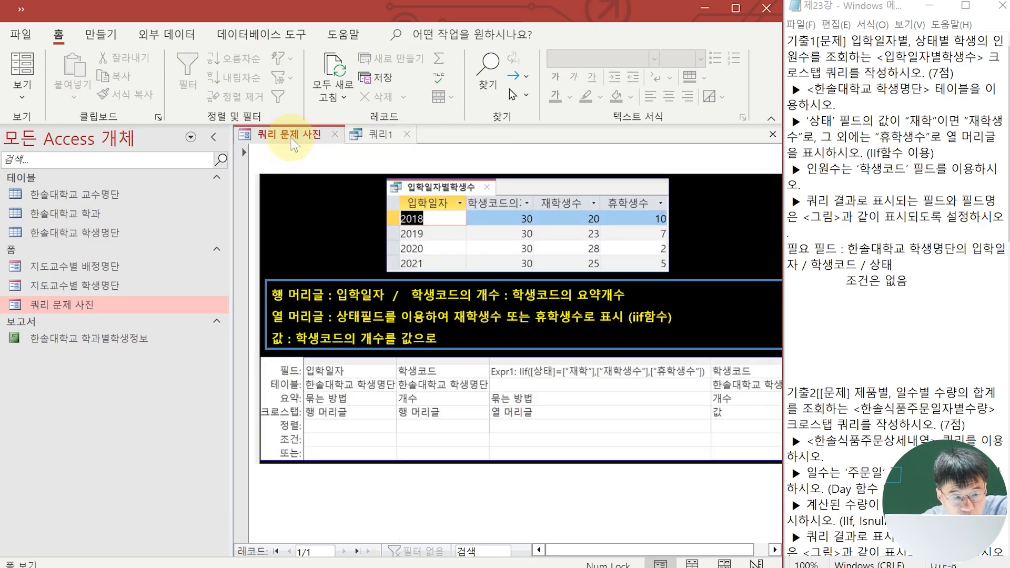
left_click(374, 138)
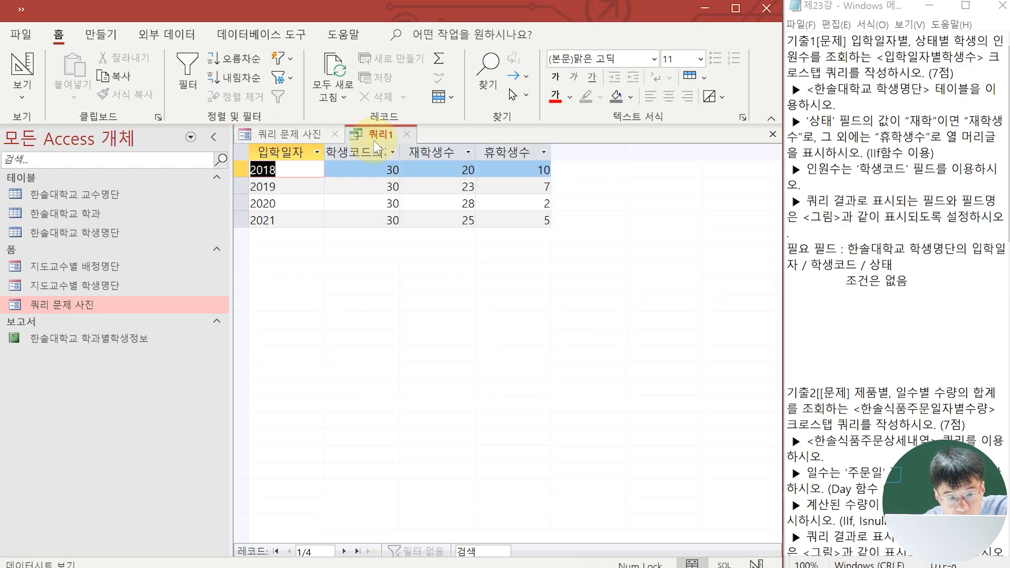
left_click(277, 137)
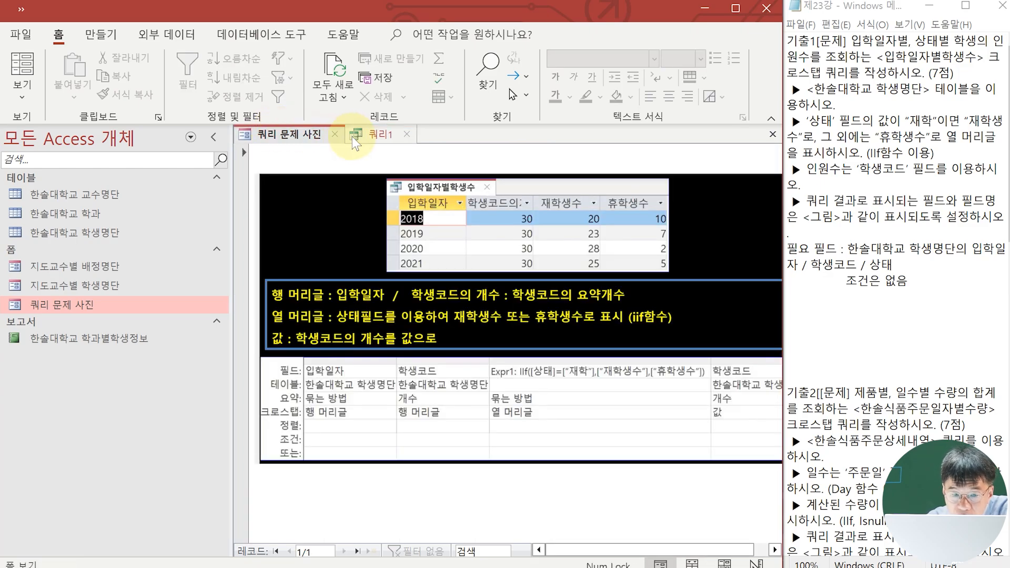
left_click(373, 132)
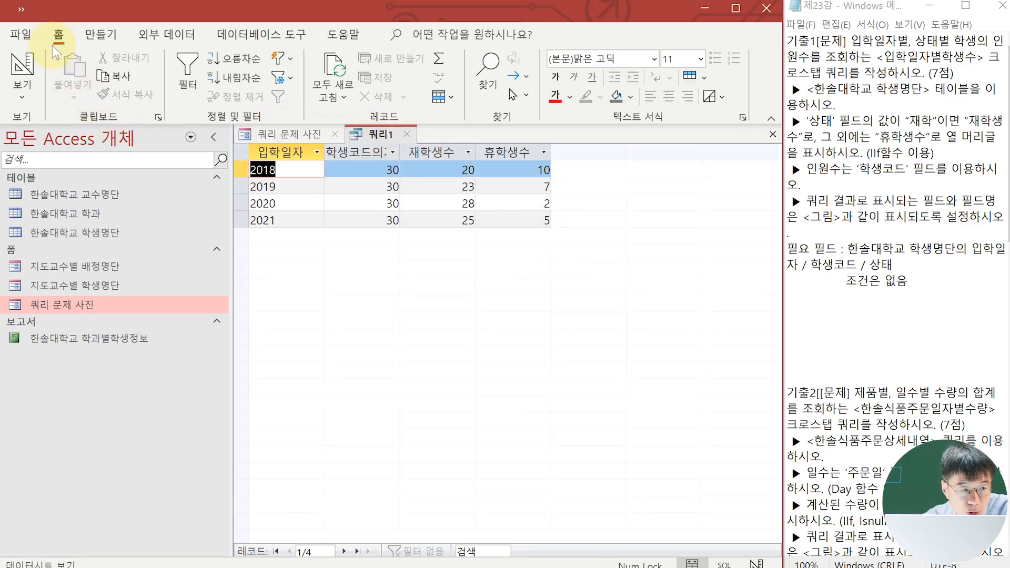
Step: Save the crosstab query under the name 입학일자별학생수
left_click(28, 19)
left_click(27, 32)
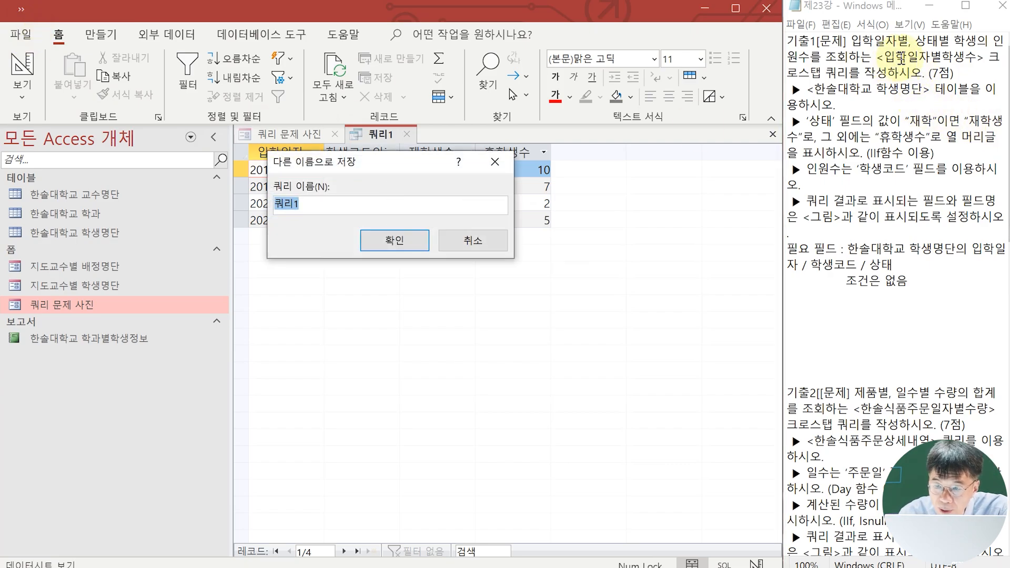
type("이")
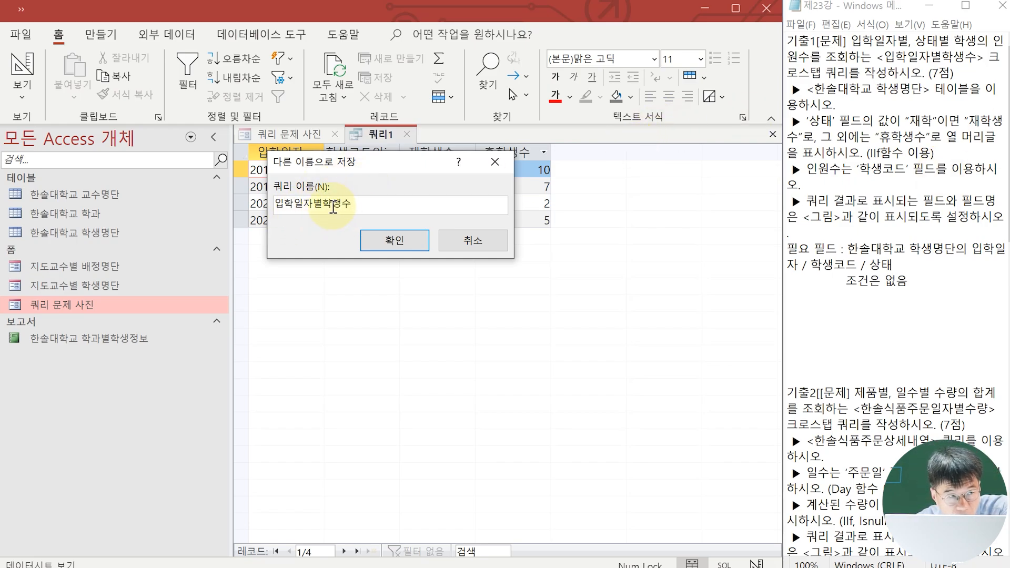
left_click(395, 242)
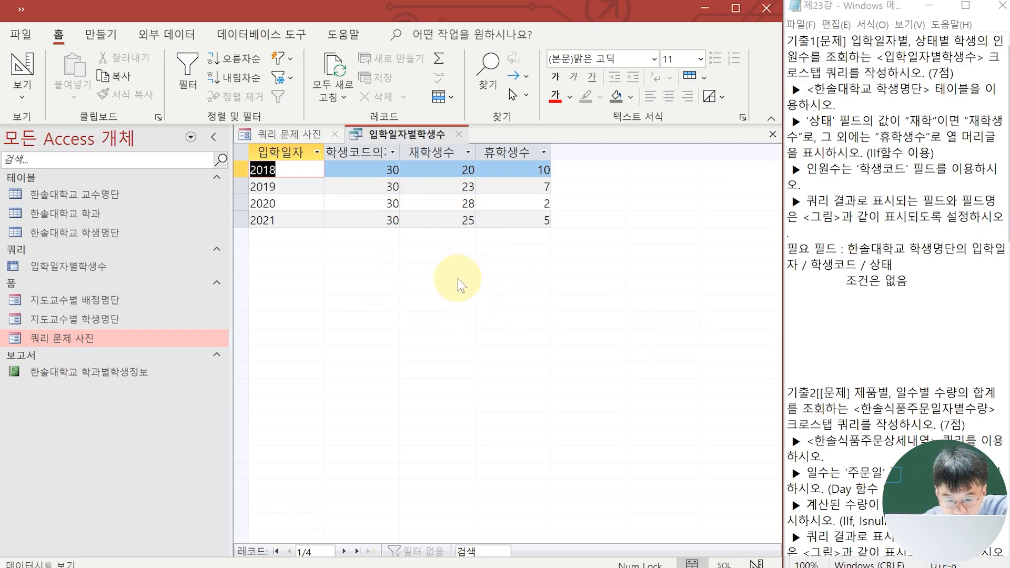
Step: In the 한솔식품 database window, add the 한솔식품주문상세내역 query to the new query design and enlarge its field list to show all fields
left_click(600, 567)
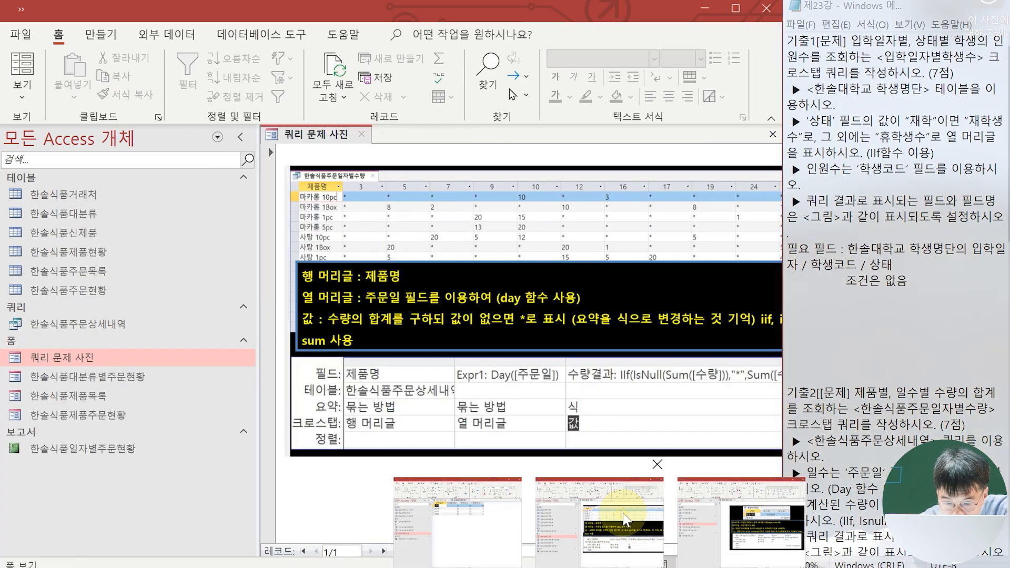
left_click(626, 518)
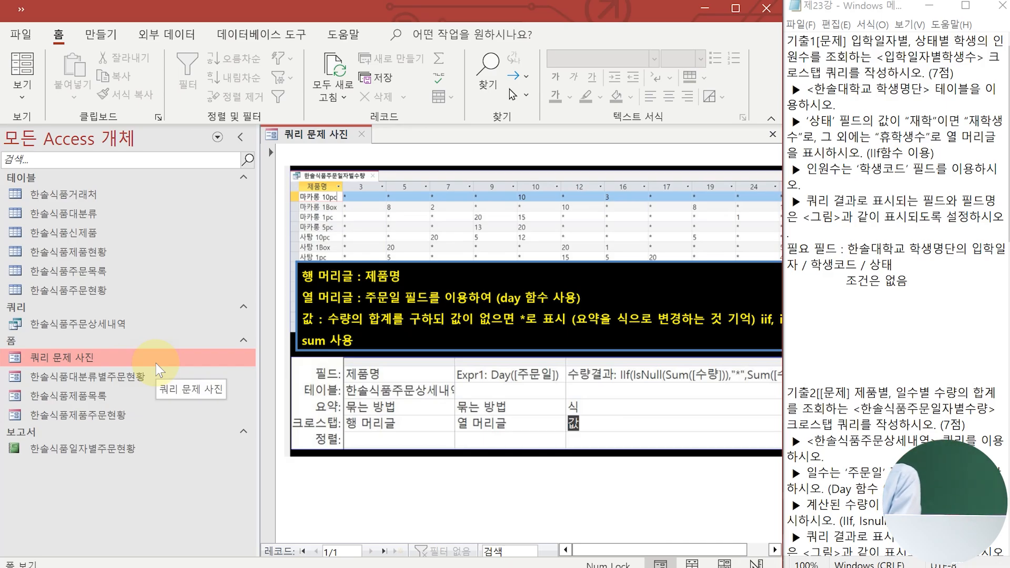
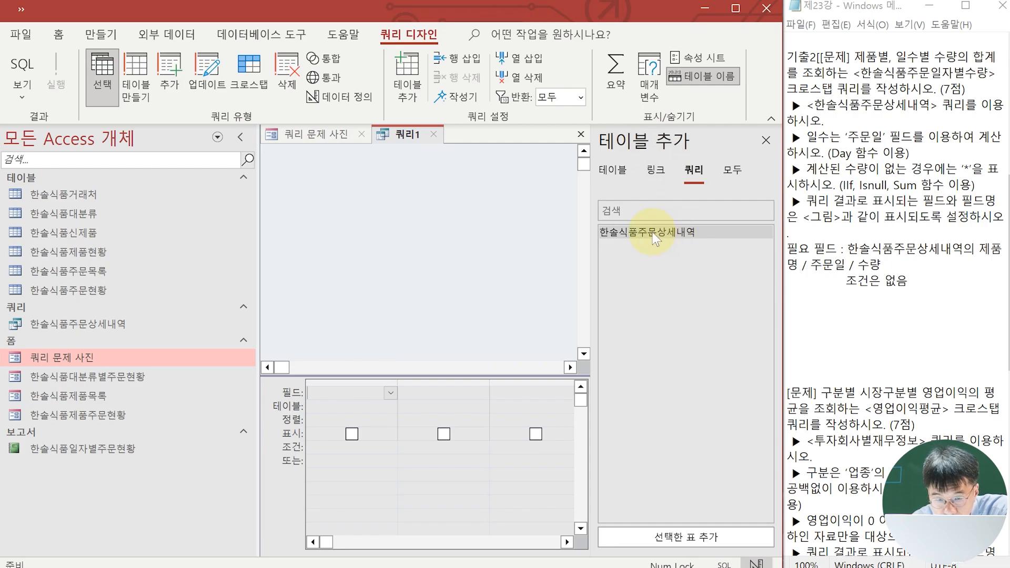
left_click(766, 140)
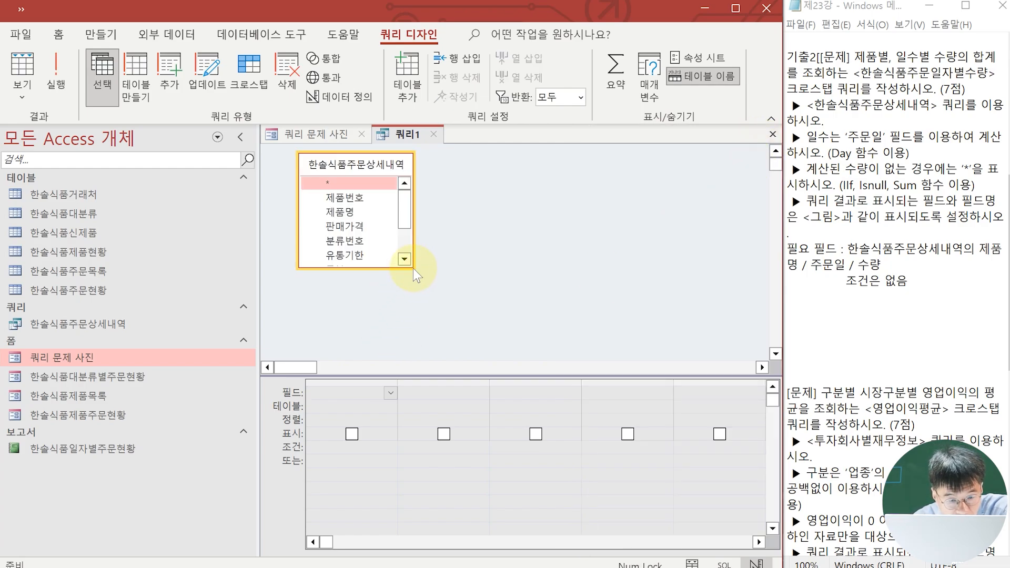
left_click_drag(414, 269, 471, 337)
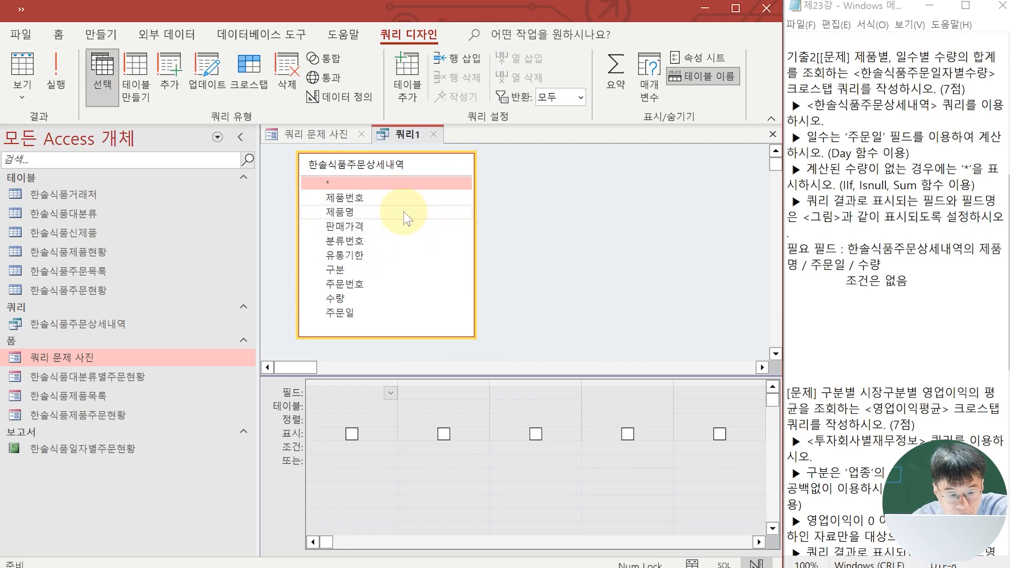
Step: Add 제품명 as the first column of a crosstab query and set its crosstab role to 행 머리글
left_click(320, 139)
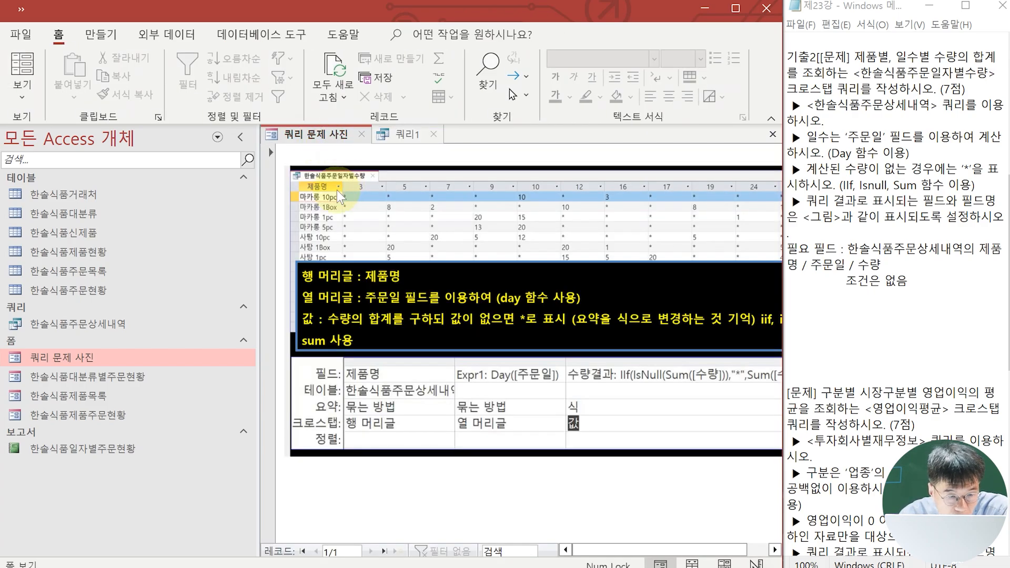
left_click(399, 136)
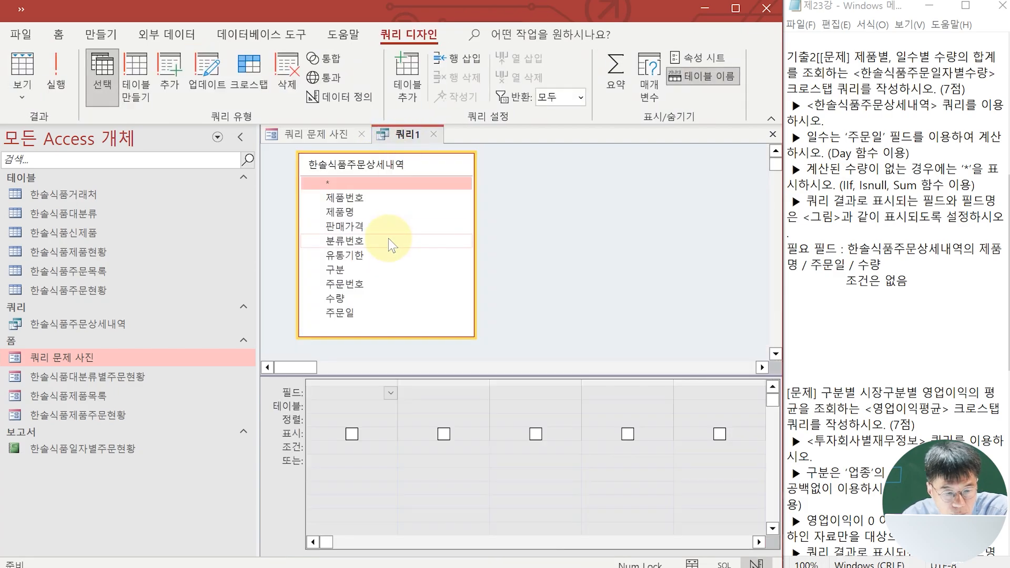
double_click(367, 214)
left_click(253, 77)
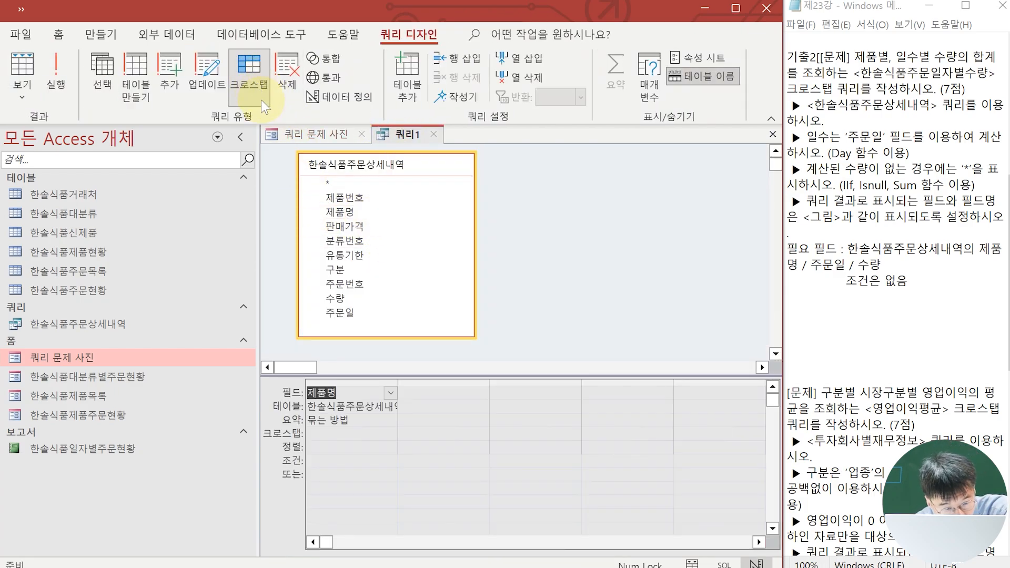
left_click(362, 433)
left_click(391, 433)
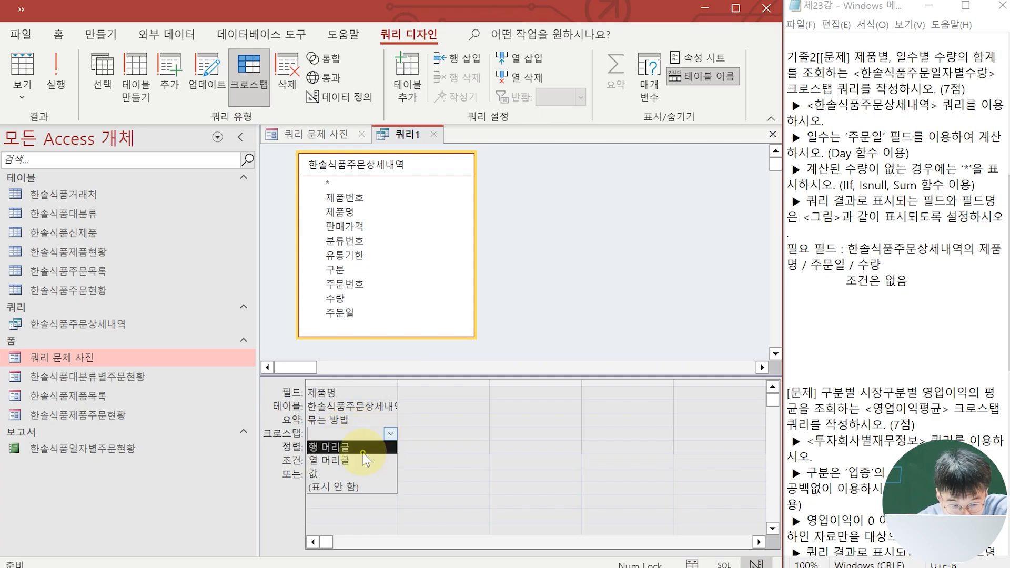
left_click(363, 451)
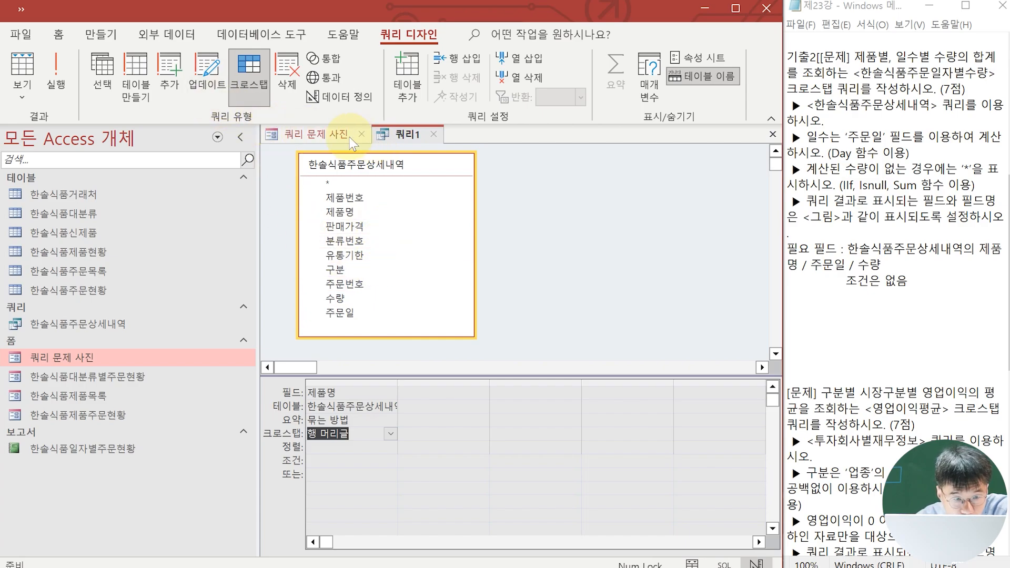
Step: Check the reference picture and enter the expression day([주문일]) as the field of the second column
left_click(316, 136)
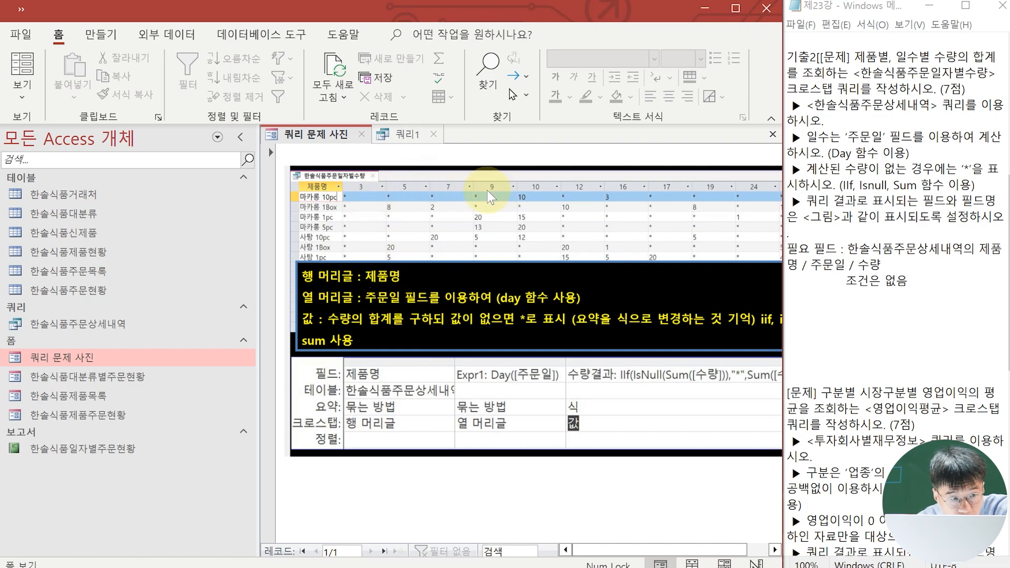
left_click(400, 134)
left_click(418, 393)
type("day")
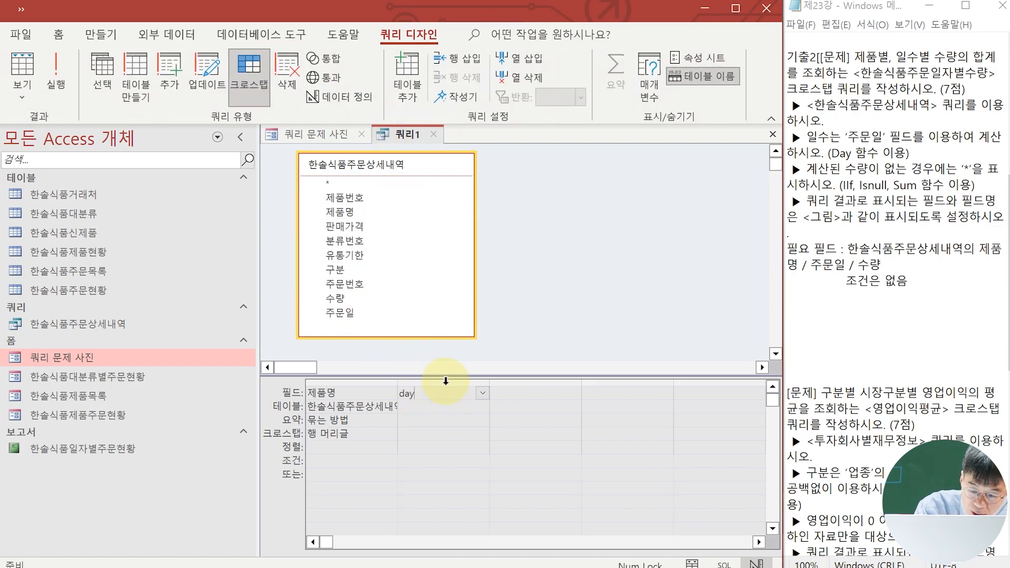
type("([")
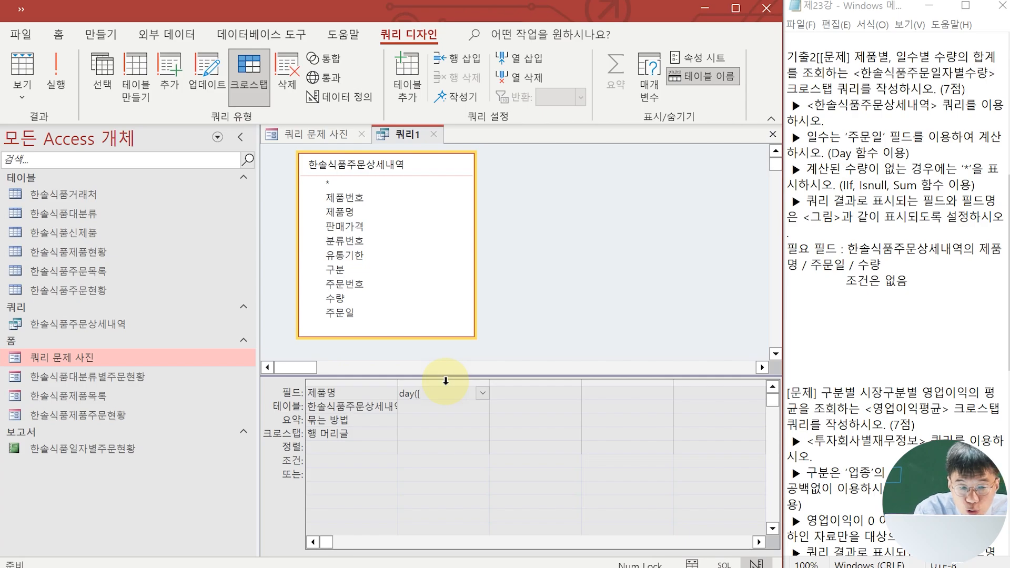
type("주문")
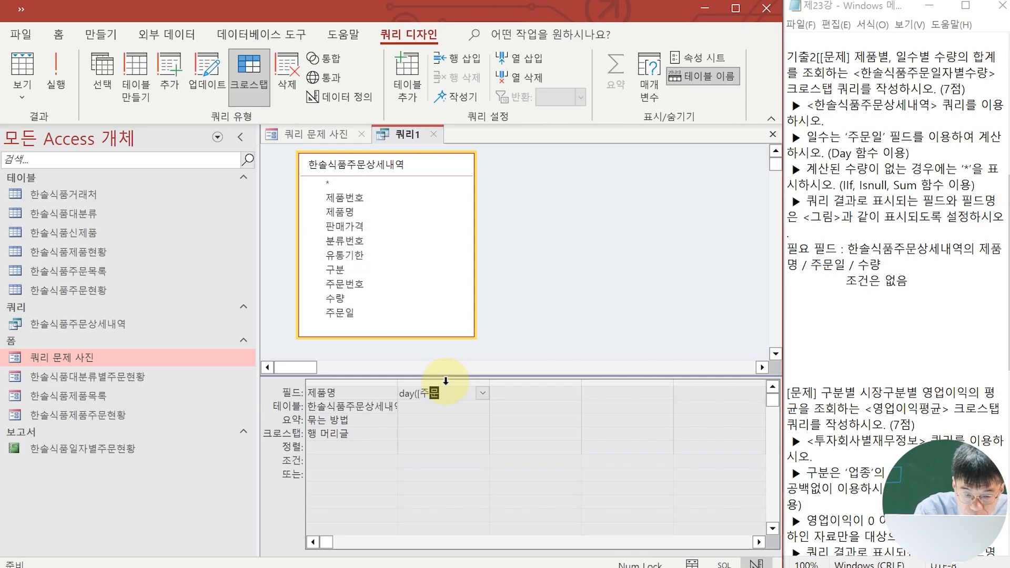
type("일]")
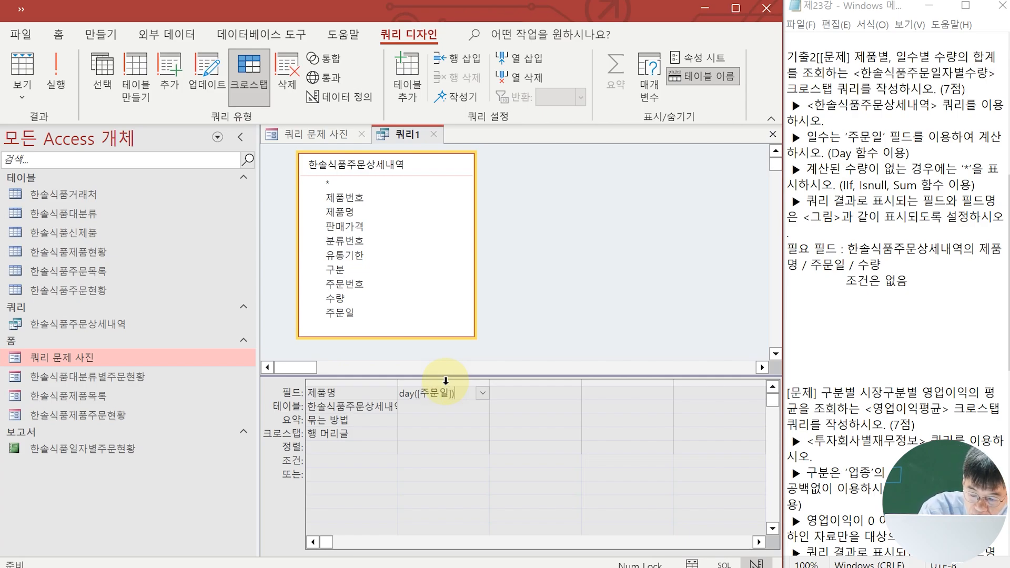
type(")")
key("Tab")
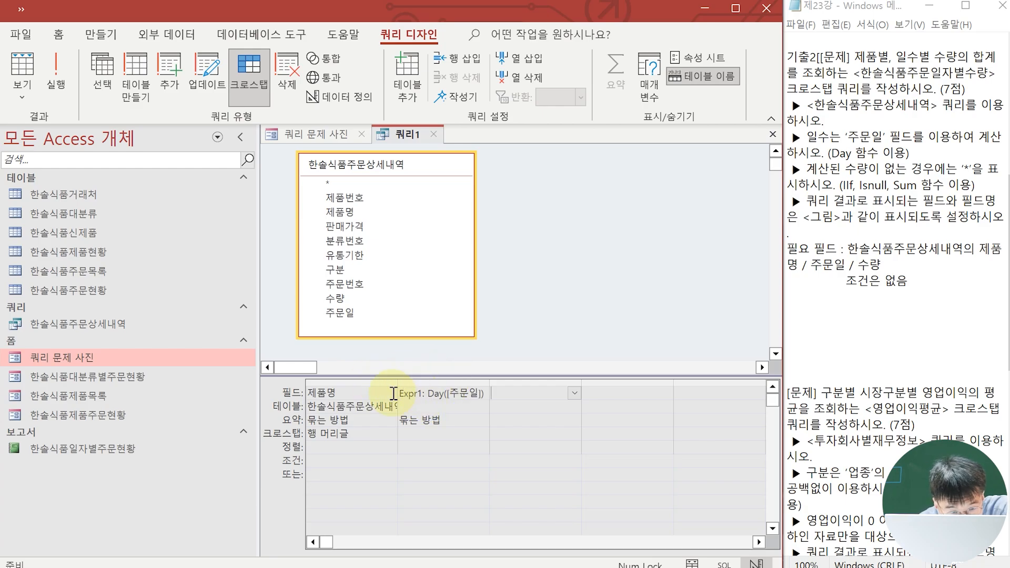
Step: Set the crosstab role of the Day([주문일]) column to 열 머리글
left_click(415, 434)
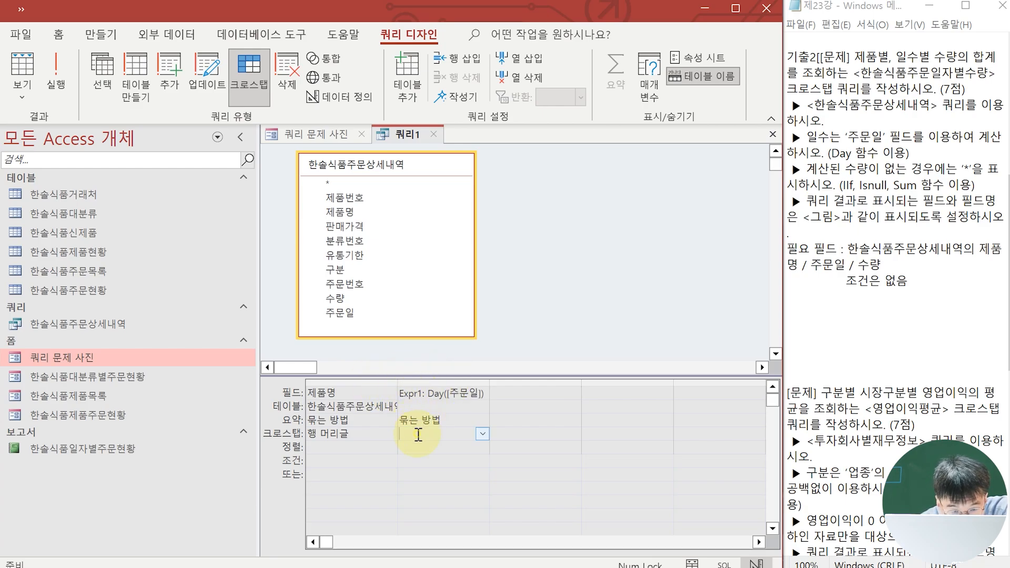
left_click(480, 435)
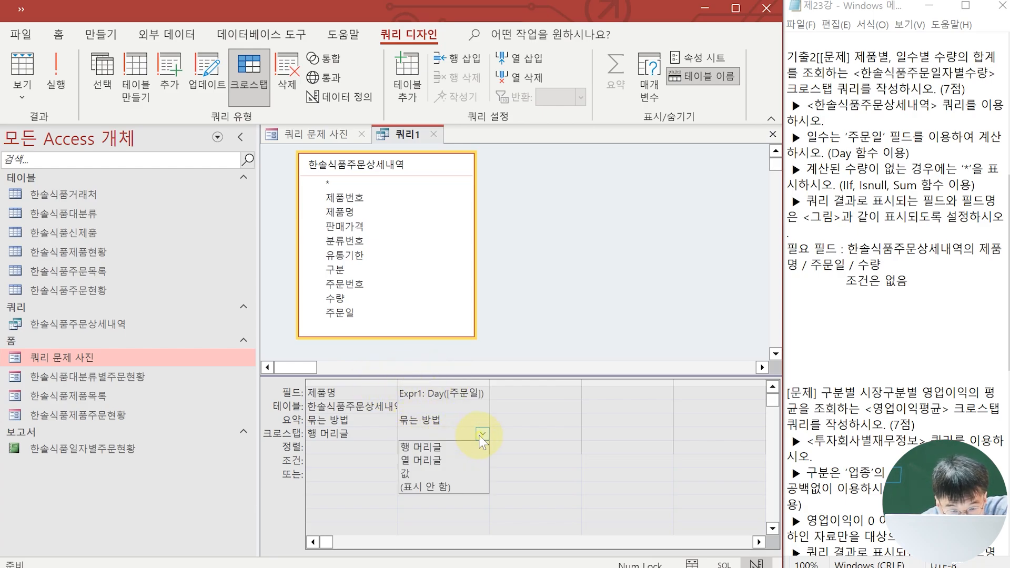
left_click(443, 461)
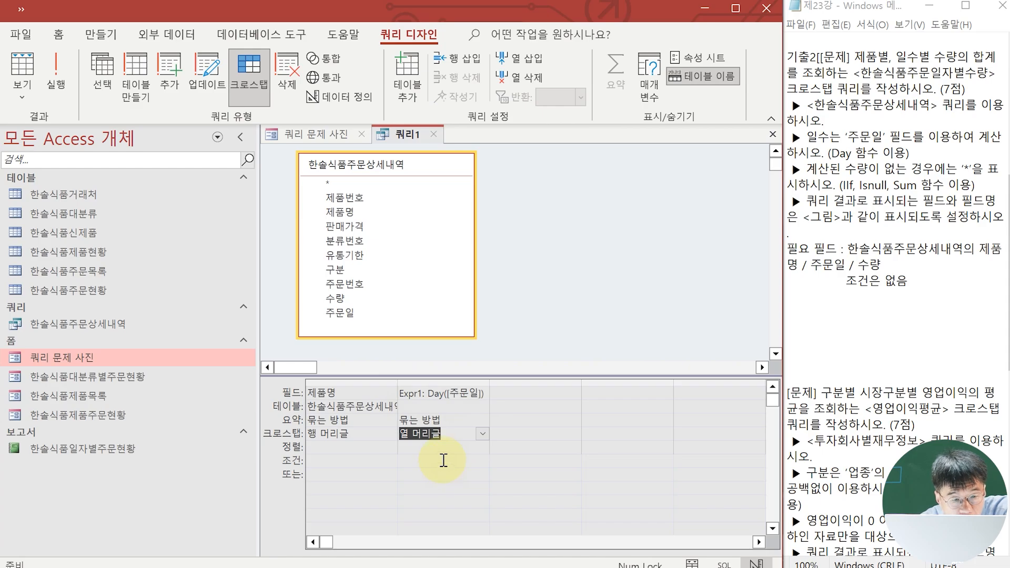
Step: Check the reference picture and add 수량 as the third column, with 합계 as its summary and 값 as its crosstab role
left_click(332, 135)
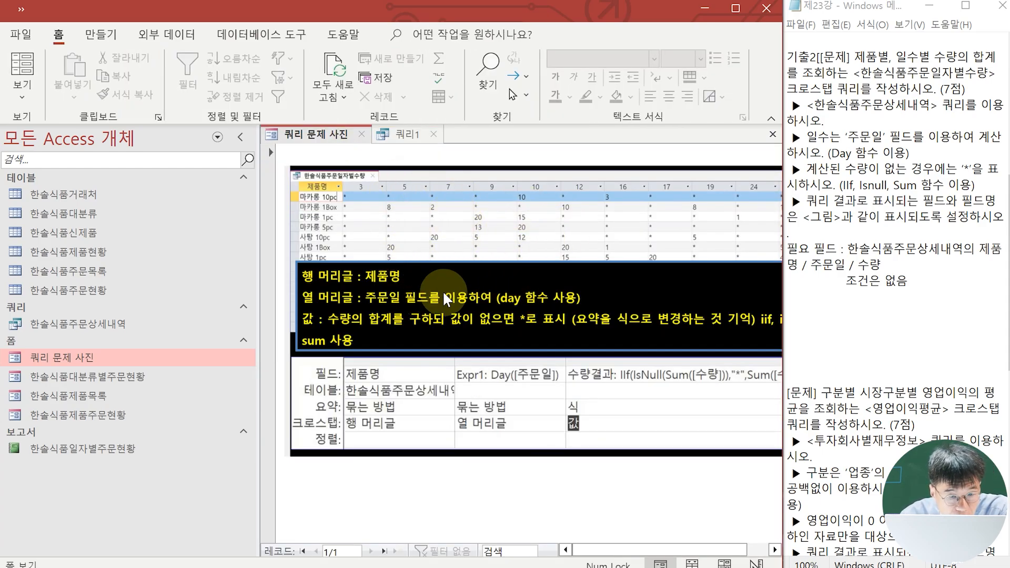
left_click(397, 134)
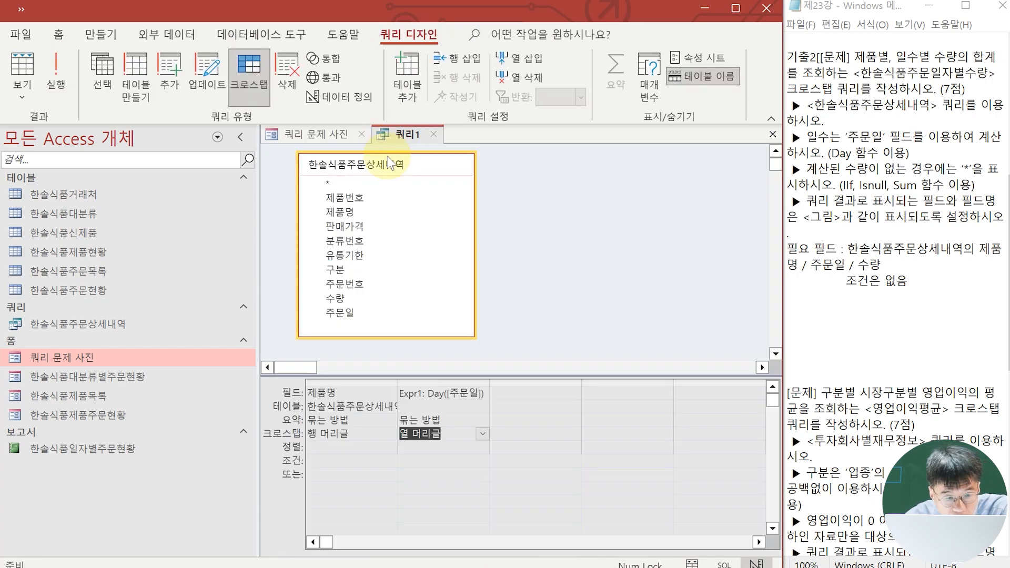
double_click(348, 298)
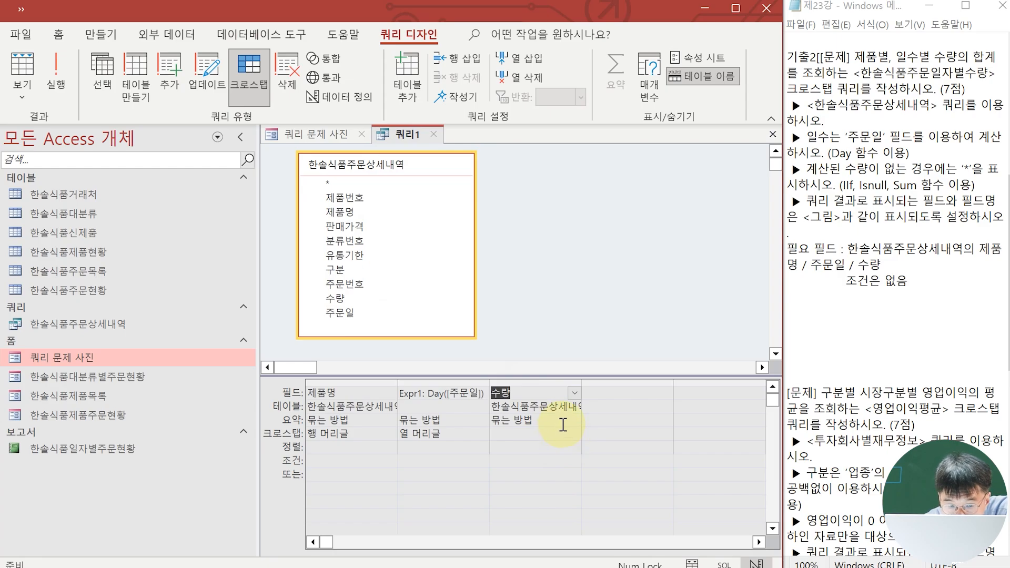
left_click(573, 421)
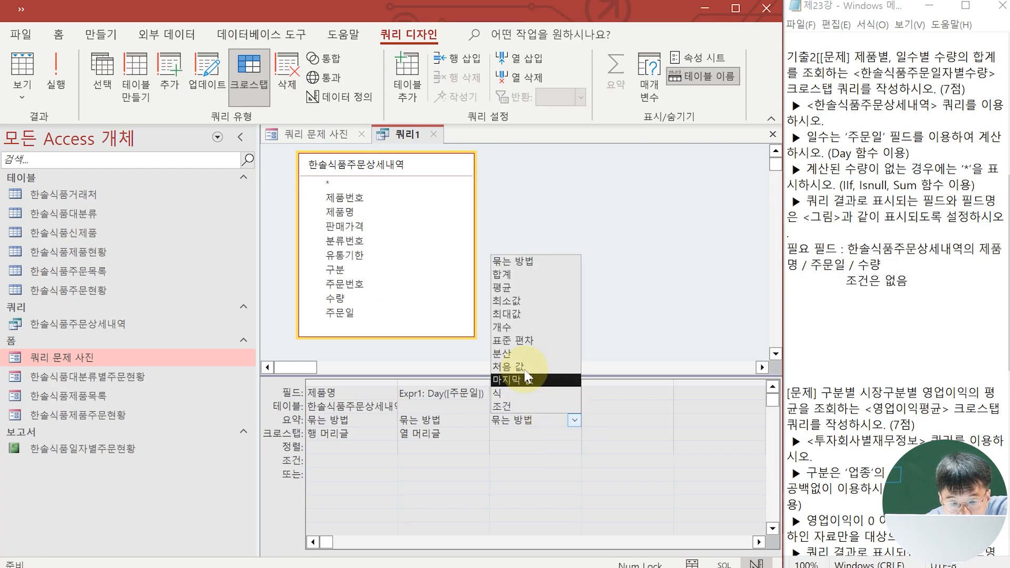
left_click(525, 276)
left_click(517, 437)
left_click(575, 435)
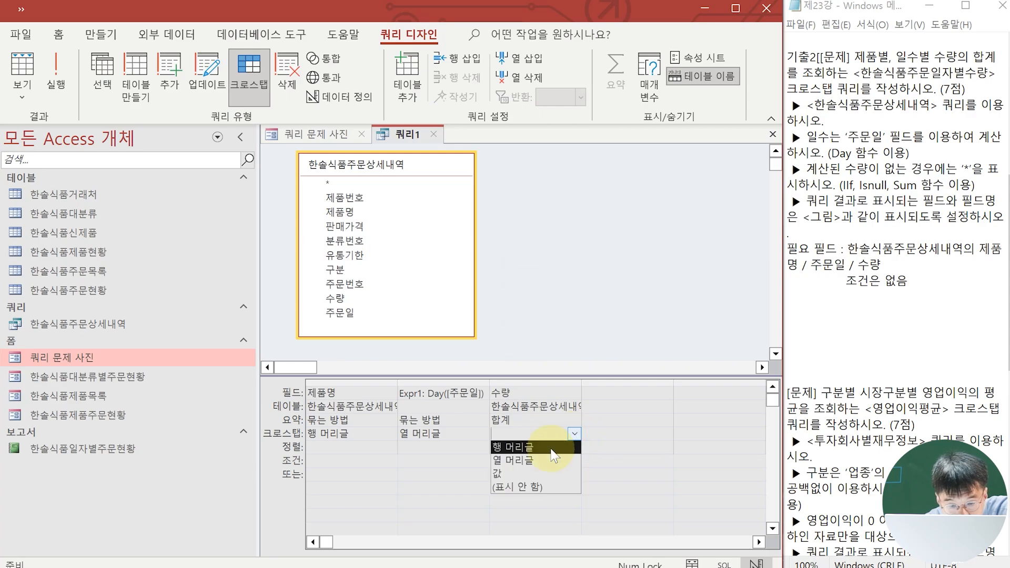
left_click(524, 471)
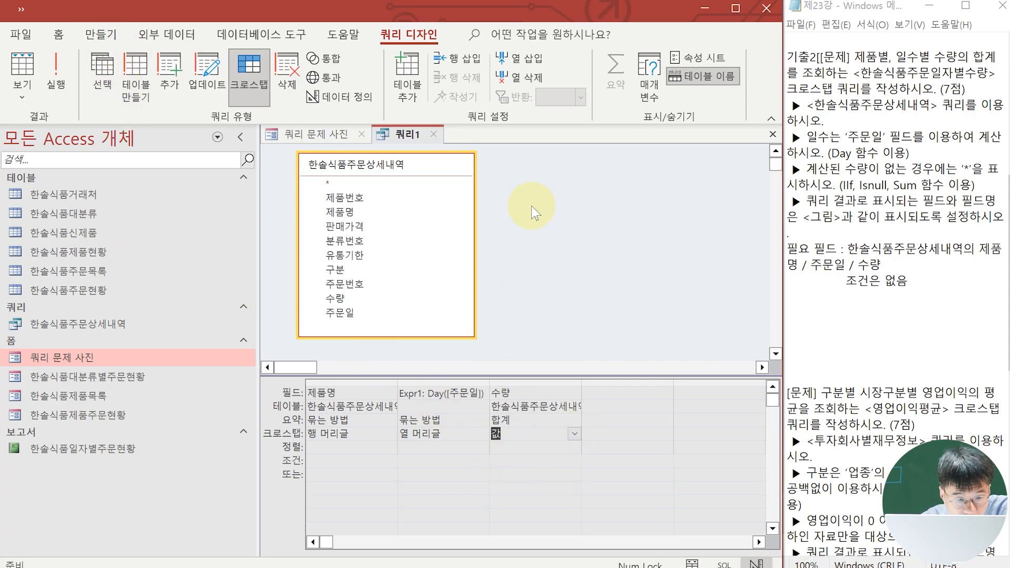
Step: Run the crosstab query and compare its empty cells with those in the reference picture
left_click(56, 71)
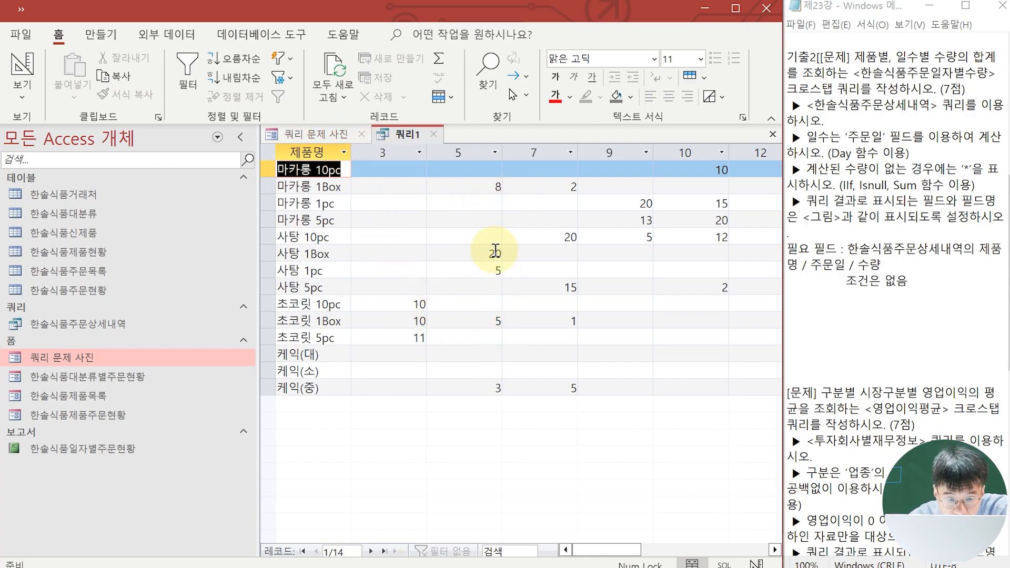
left_click(334, 135)
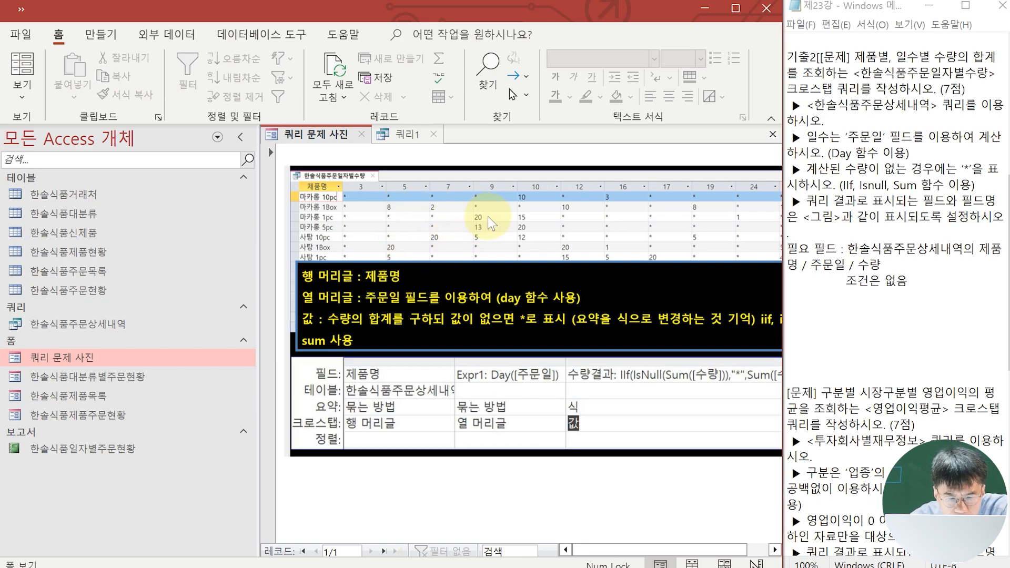
left_click(401, 135)
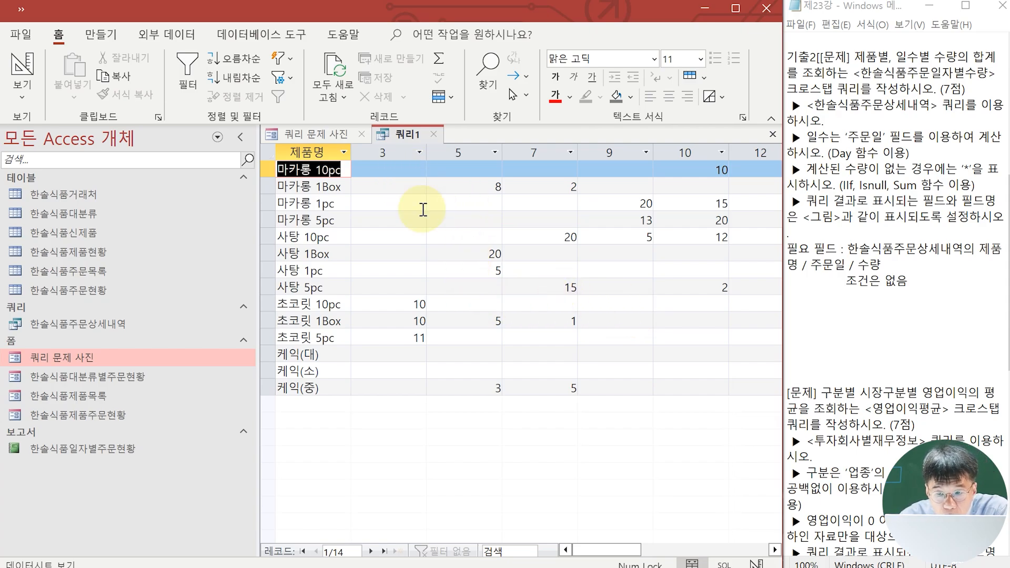
left_click(337, 134)
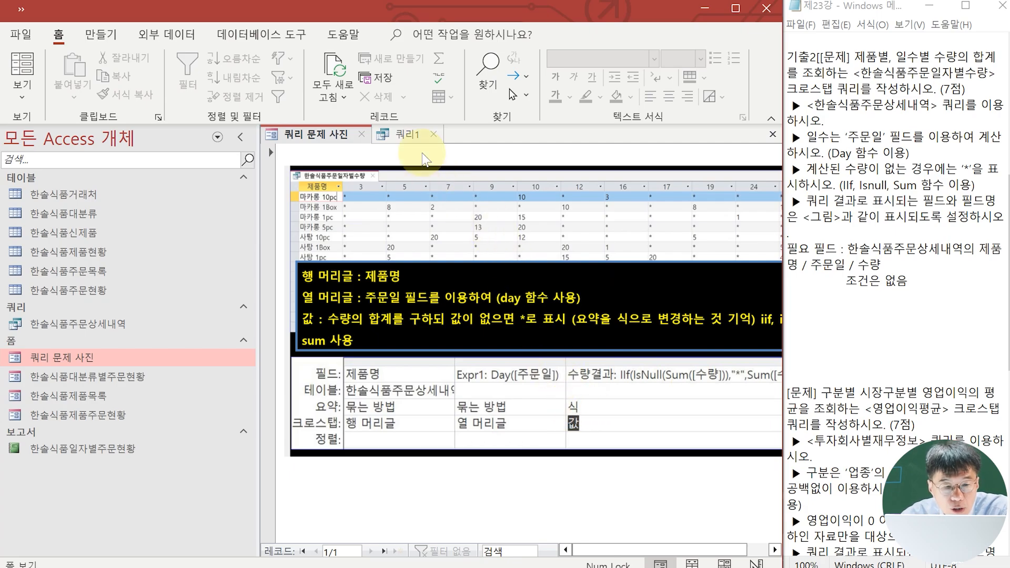
left_click(415, 137)
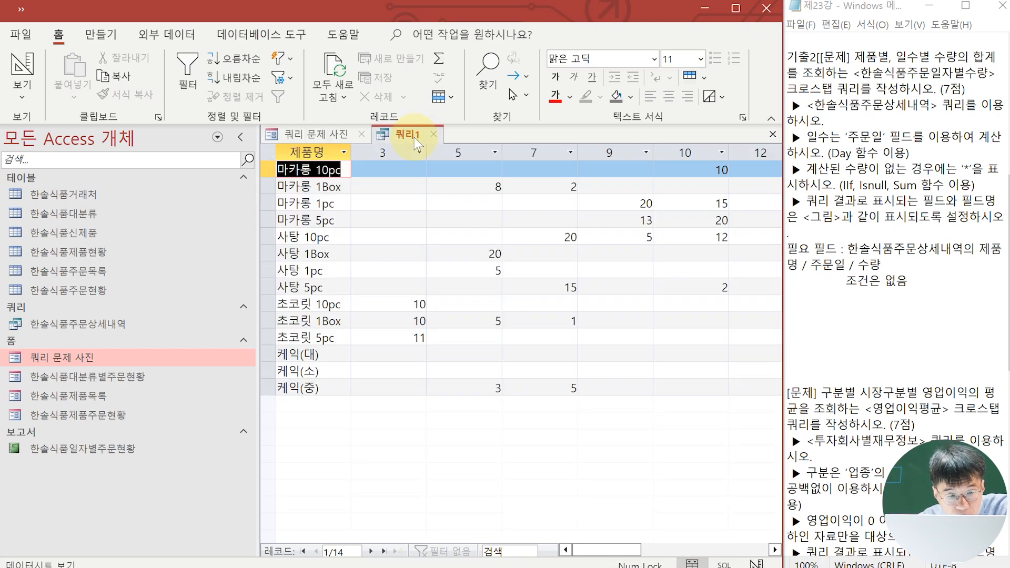
Step: In Design view, start the 수량 column's field expression with 수량값 : iif(isnull( and widen the column to fit it
left_click(17, 98)
left_click(85, 215)
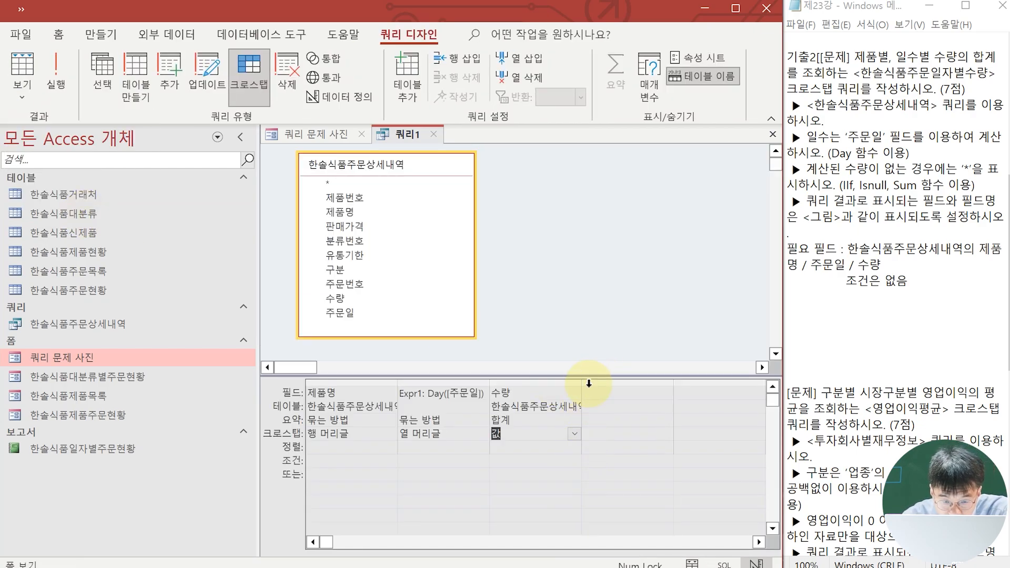
left_click(511, 392)
type("값 ")
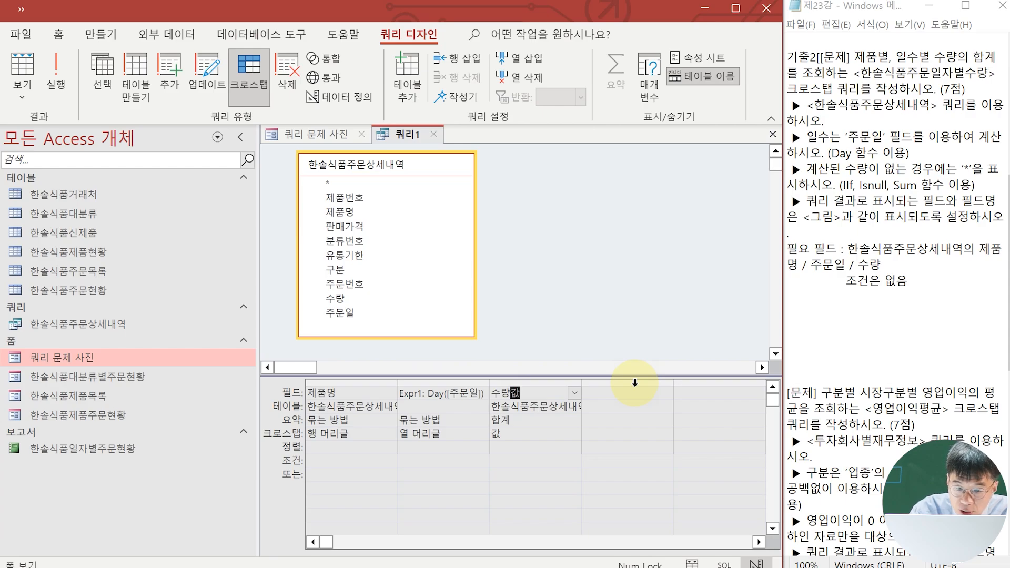
type(": ")
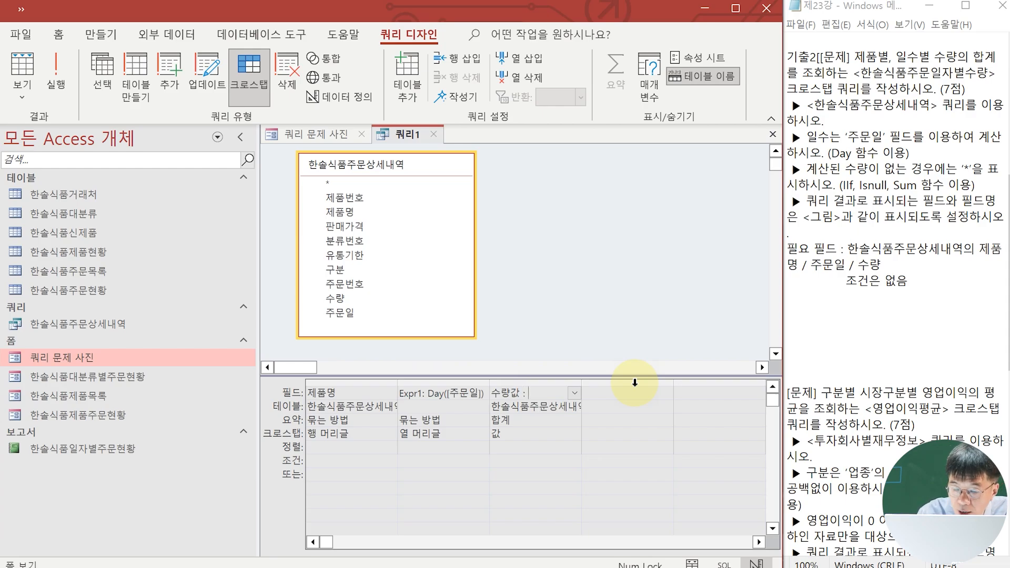
type("ii")
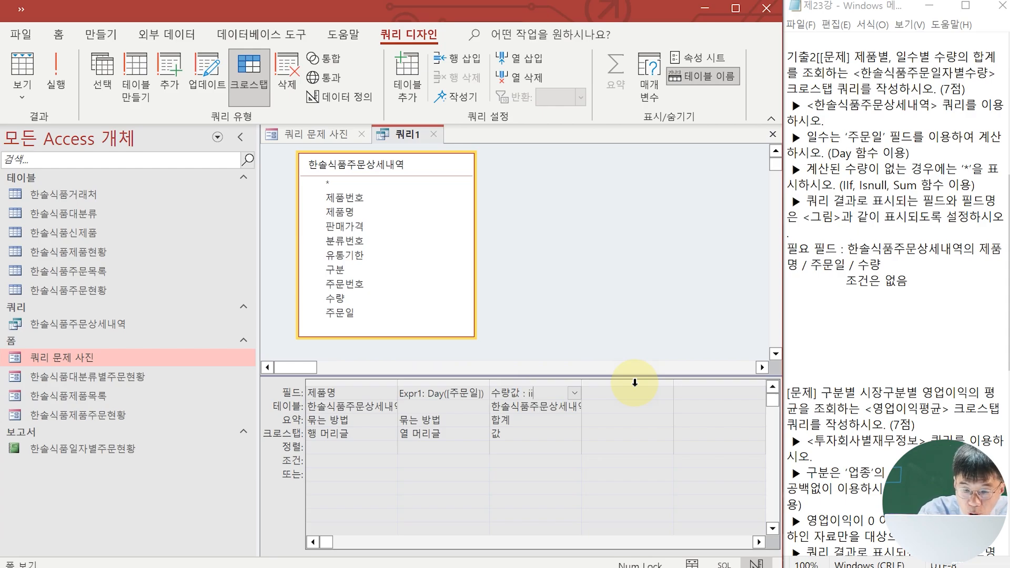
type("f(")
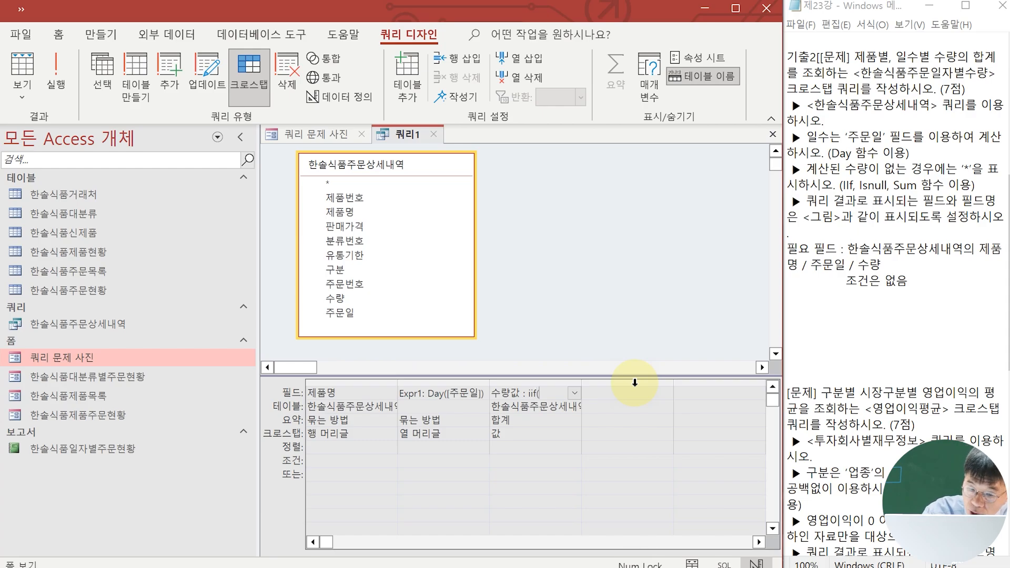
type("isnu")
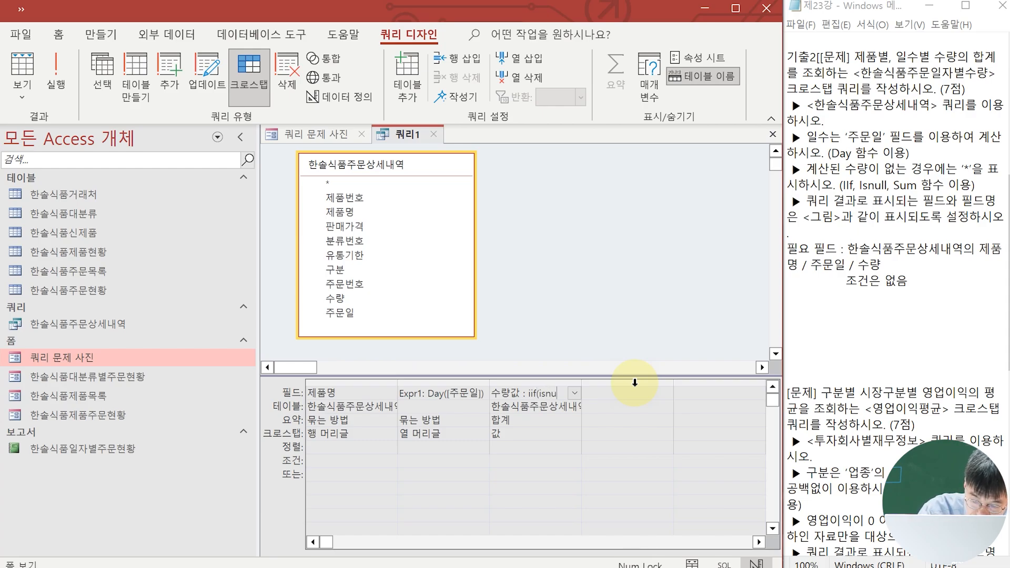
type("ll([")
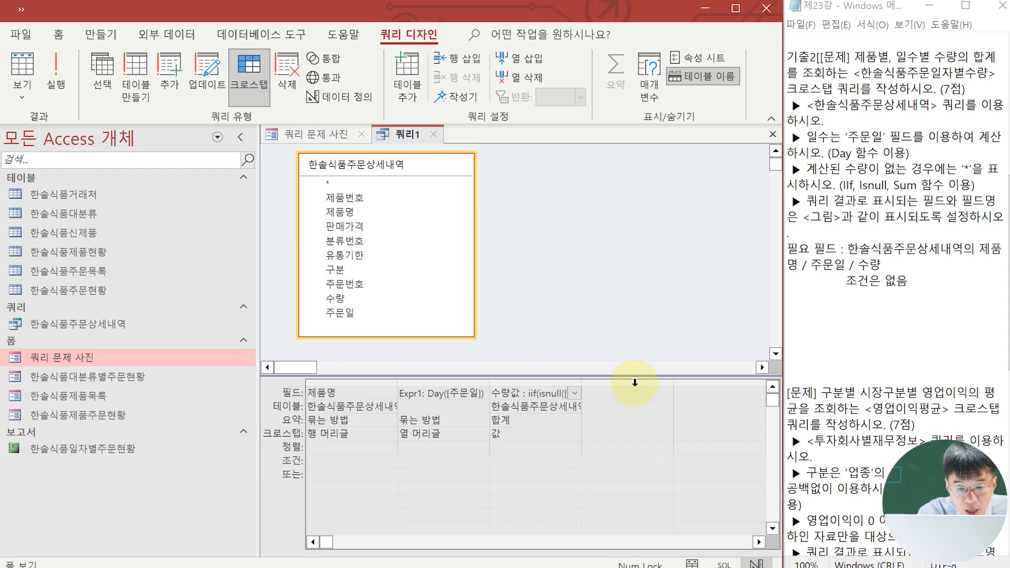
key("BackSpace")
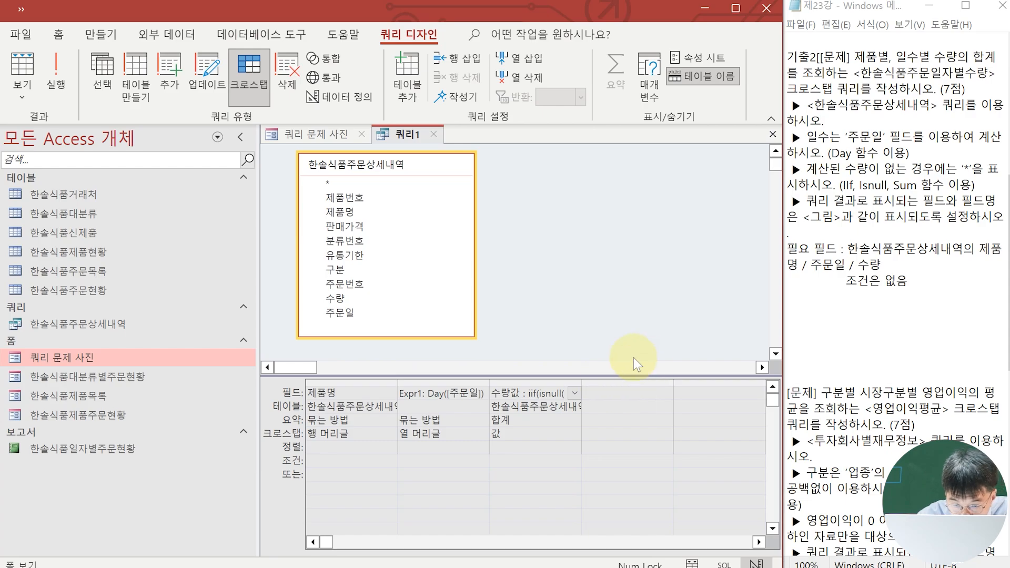
left_click_drag(583, 384, 751, 395)
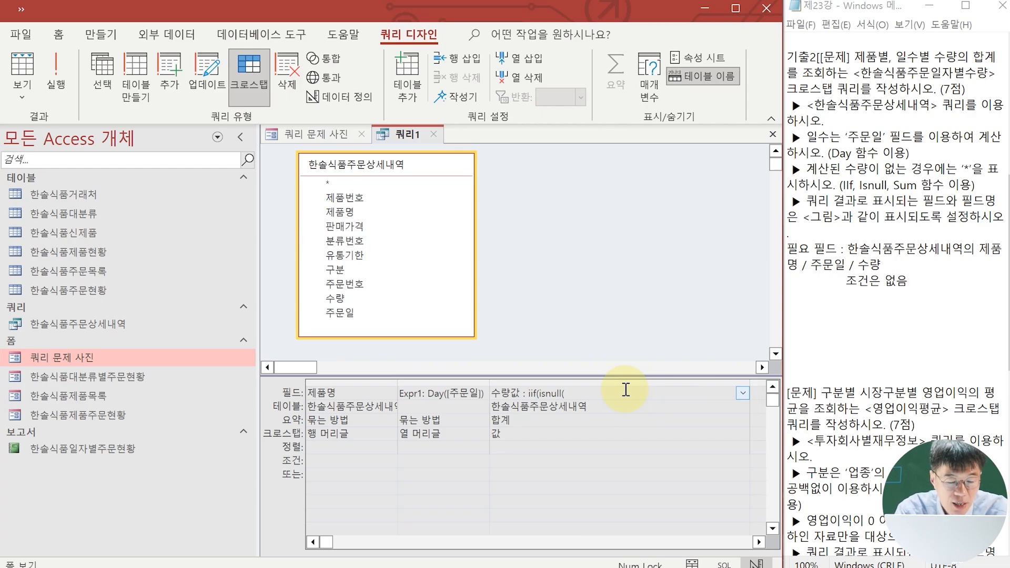
Step: Complete the isnull condition of the 수량값 expression with sum([수량])
type("sum")
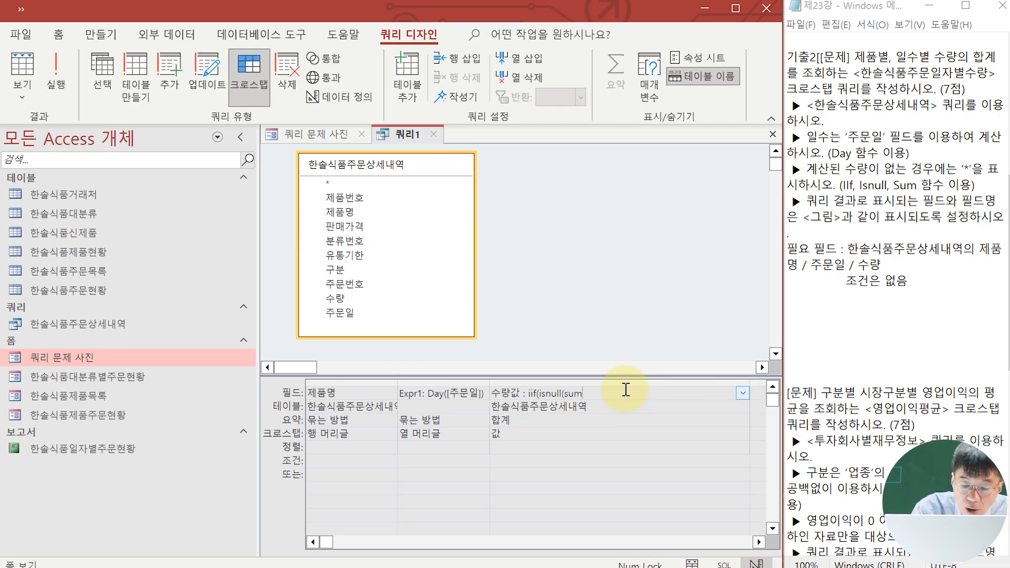
type("([tnfi")
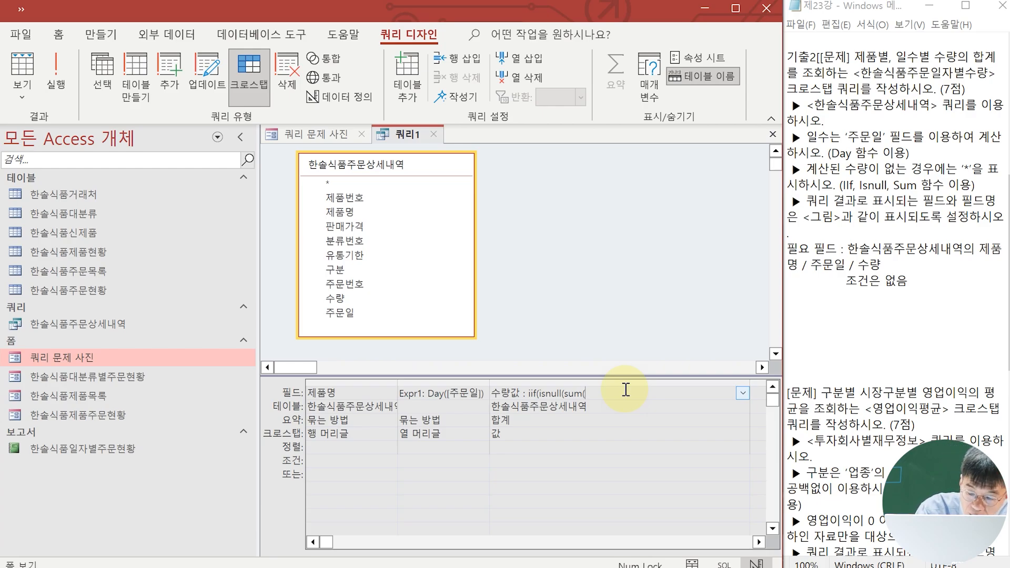
key("BackSpace")
key("BackSpace")
key("BackSpace")
key("BackSpace")
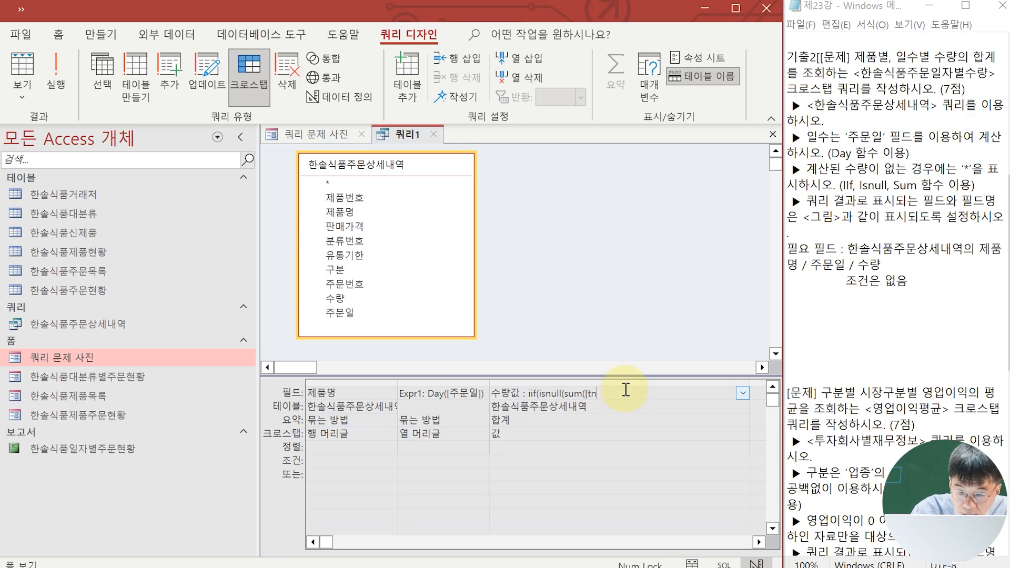
type("수")
type("량")
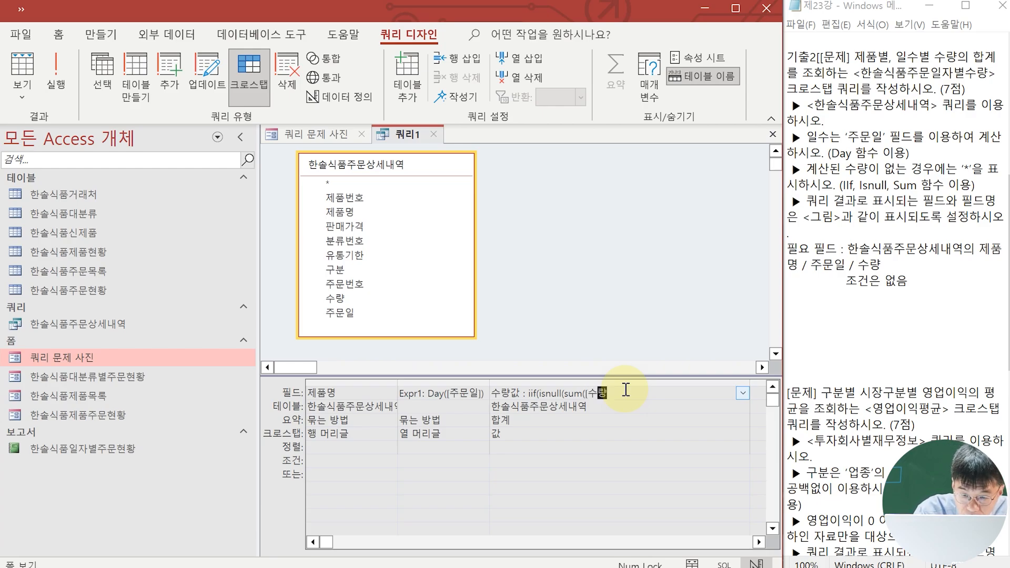
type("])")
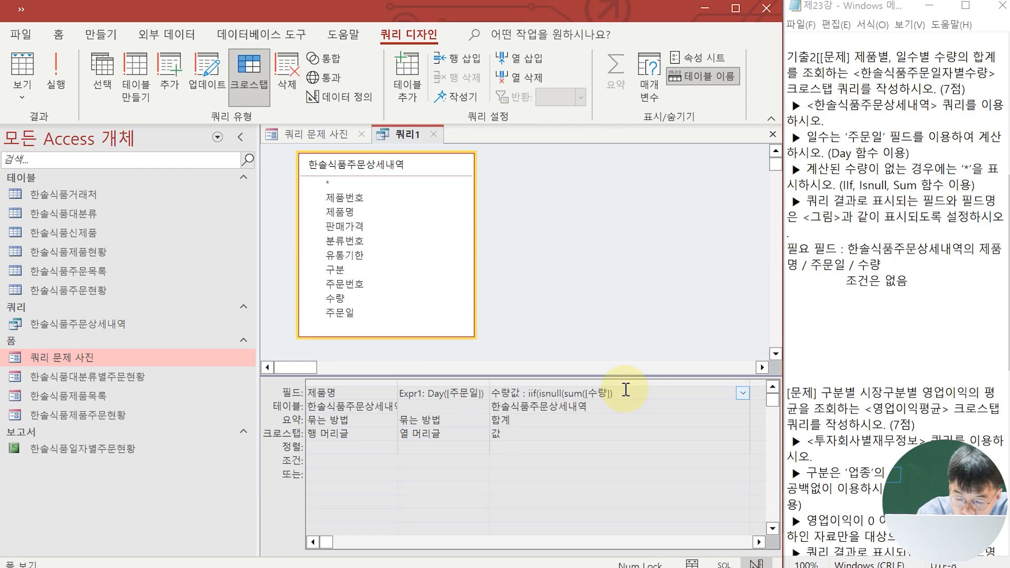
type(")")
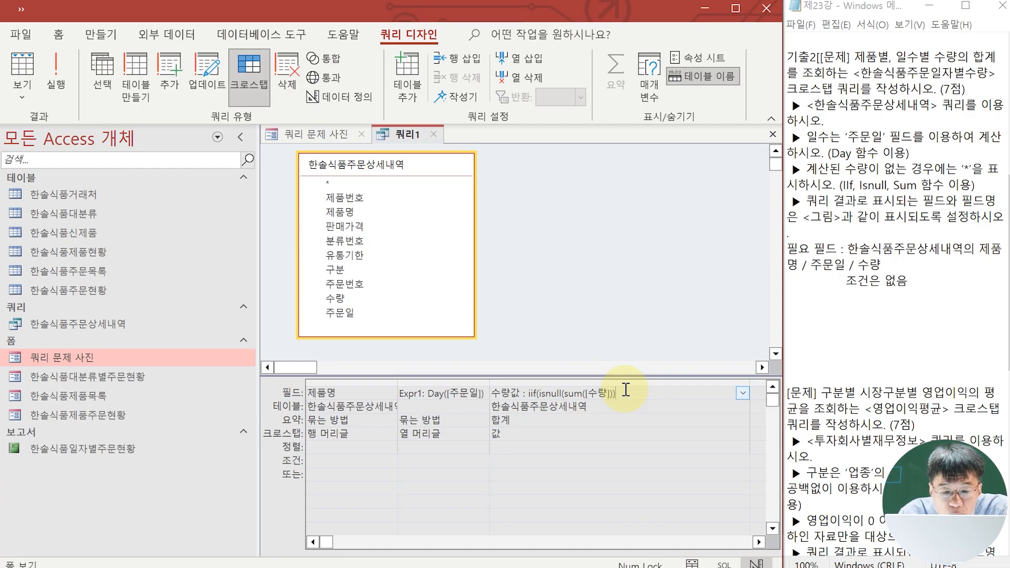
Step: Finish the 수량값 expression with "*" as the result for null sums and sum([수량]) otherwise
type(",")
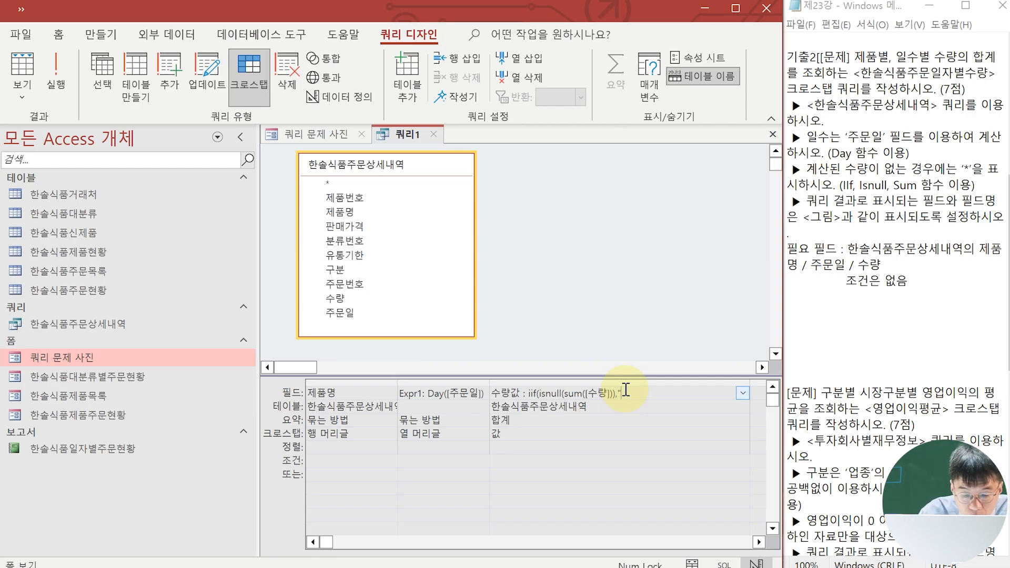
type("\"*\",sum([")
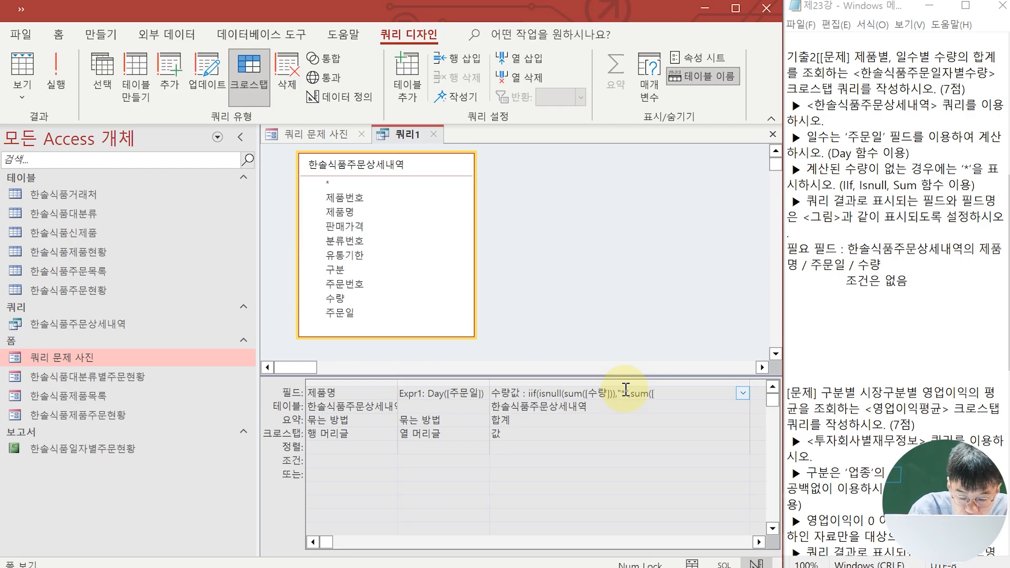
type("ㅅ")
type("량")
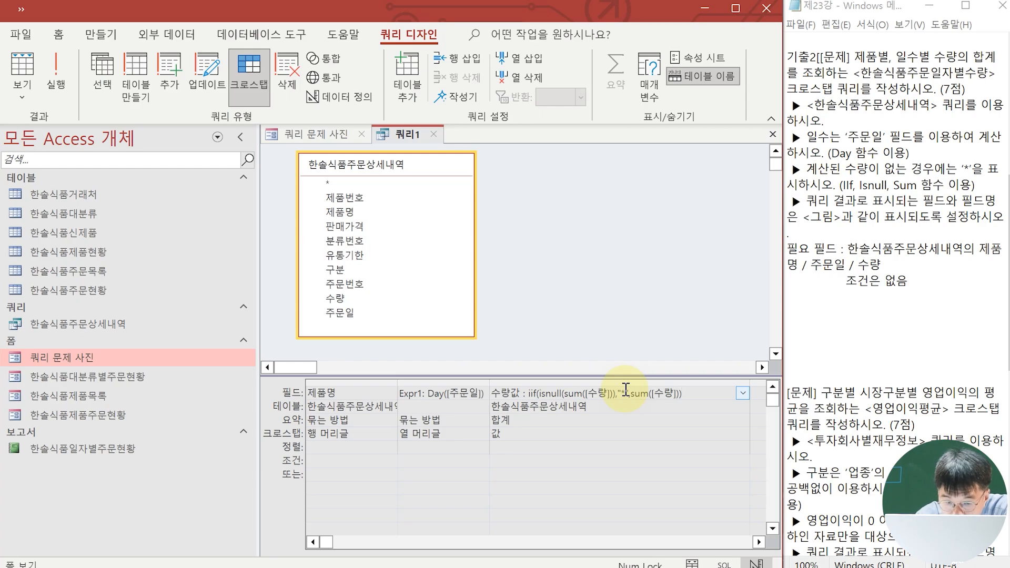
key("Return")
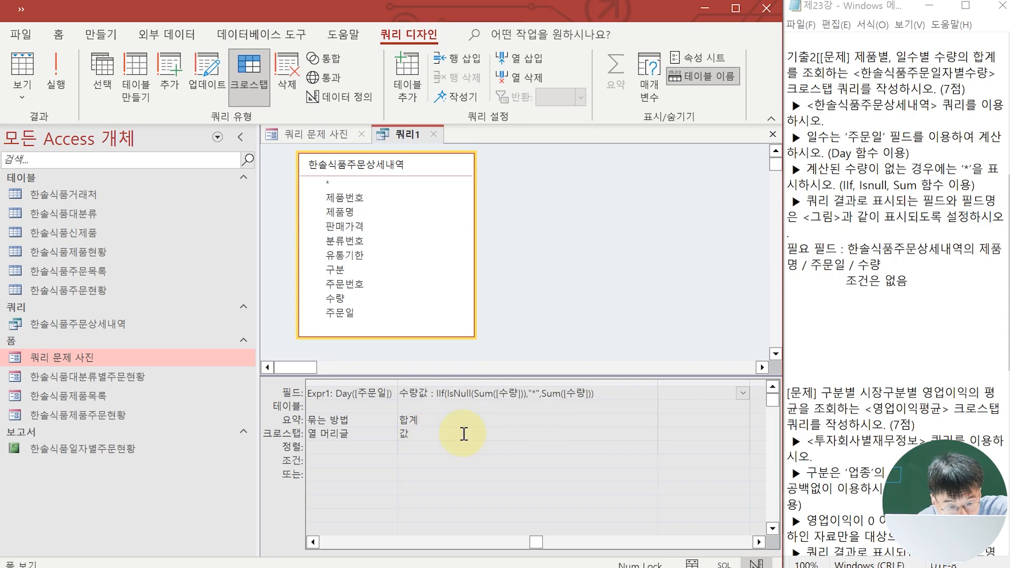
Step: Try to run the crosstab query, set the 수량값 column's 요약 option to 식, and run the query again
left_click(65, 77)
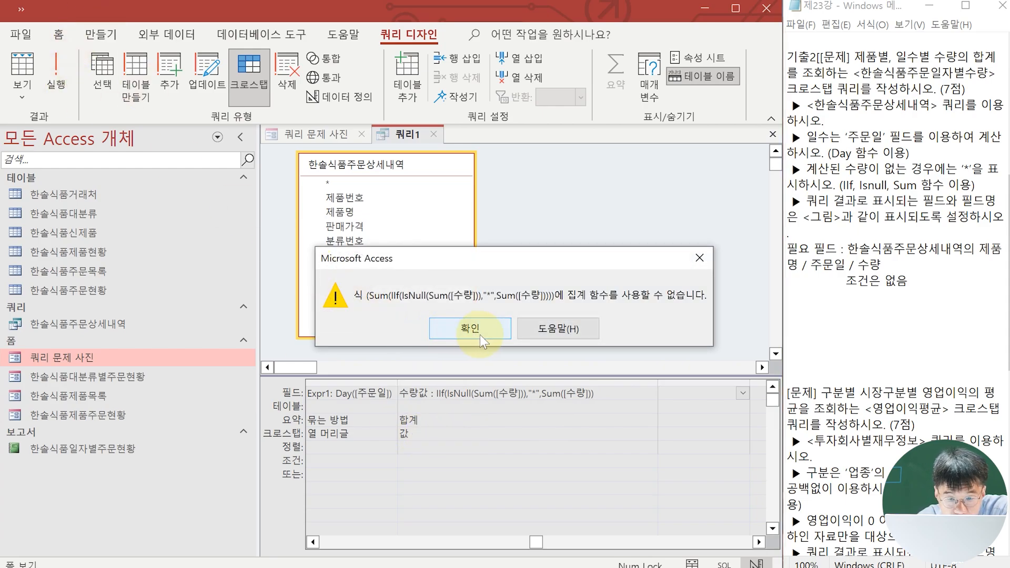
left_click(699, 258)
left_click(425, 419)
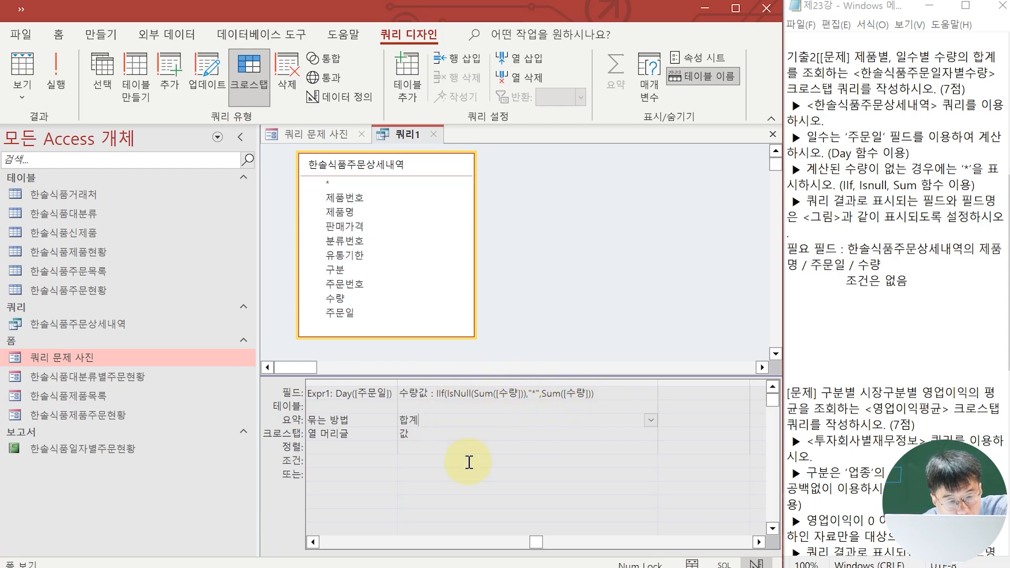
left_click(650, 420)
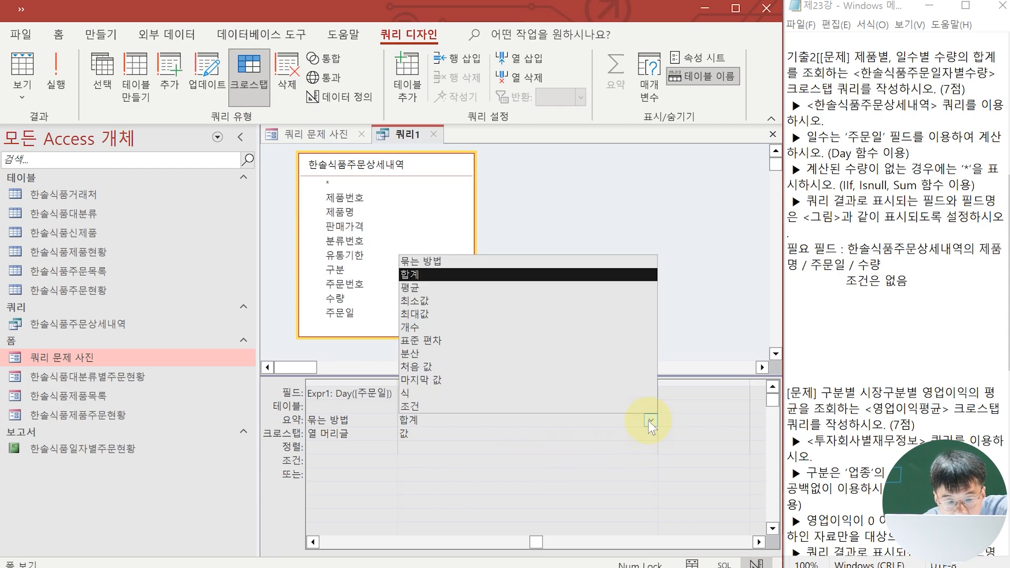
left_click(437, 398)
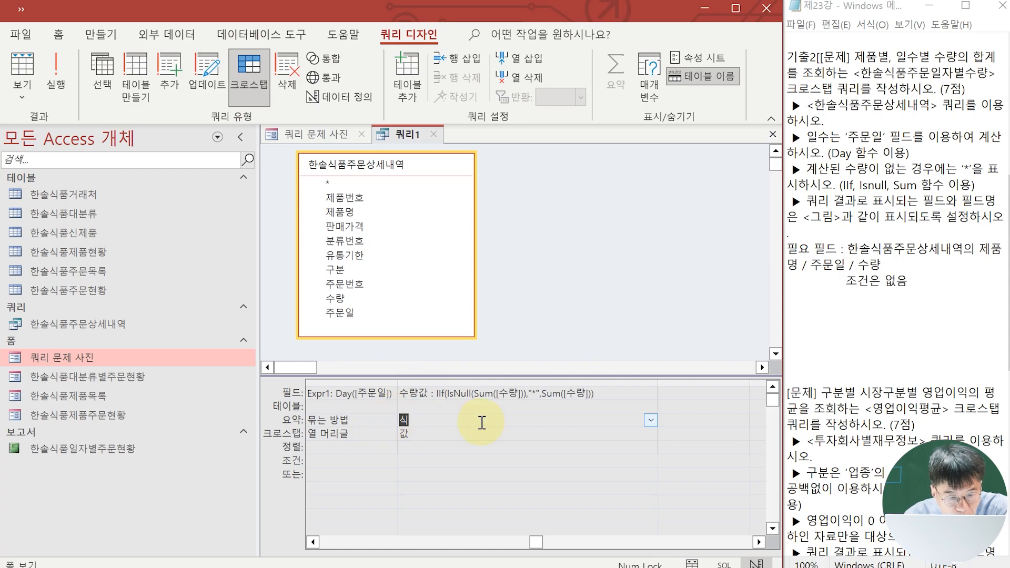
left_click(65, 61)
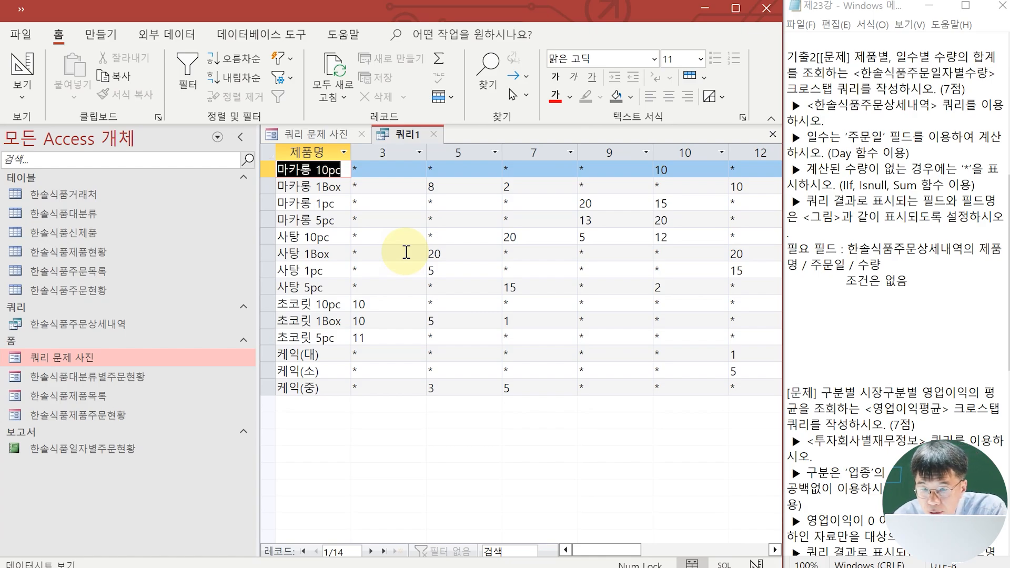
Step: Save the crosstab query under the name 한솔식품주문일자별수량
left_click(24, 8)
left_click(24, 37)
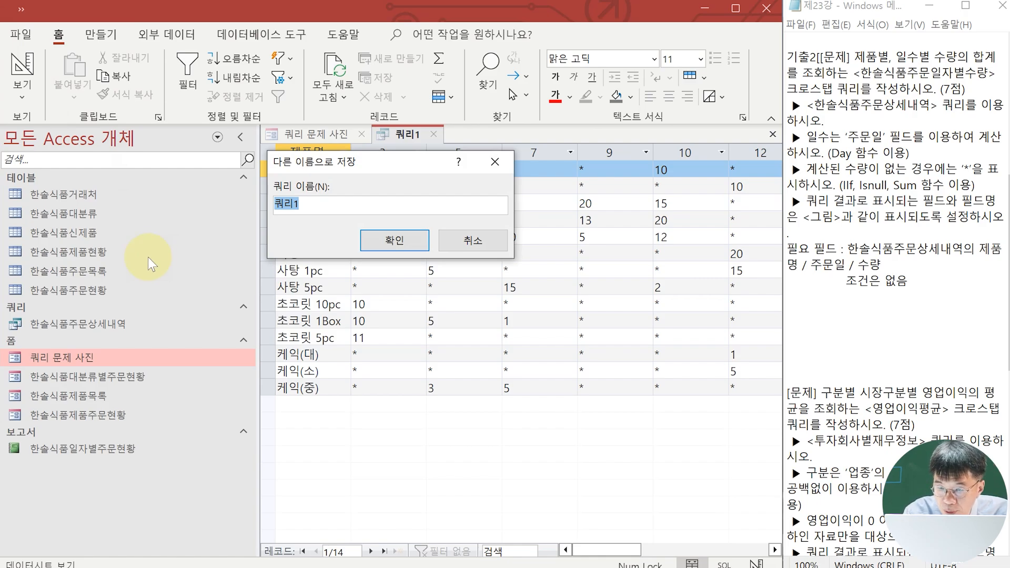
type("한솔시")
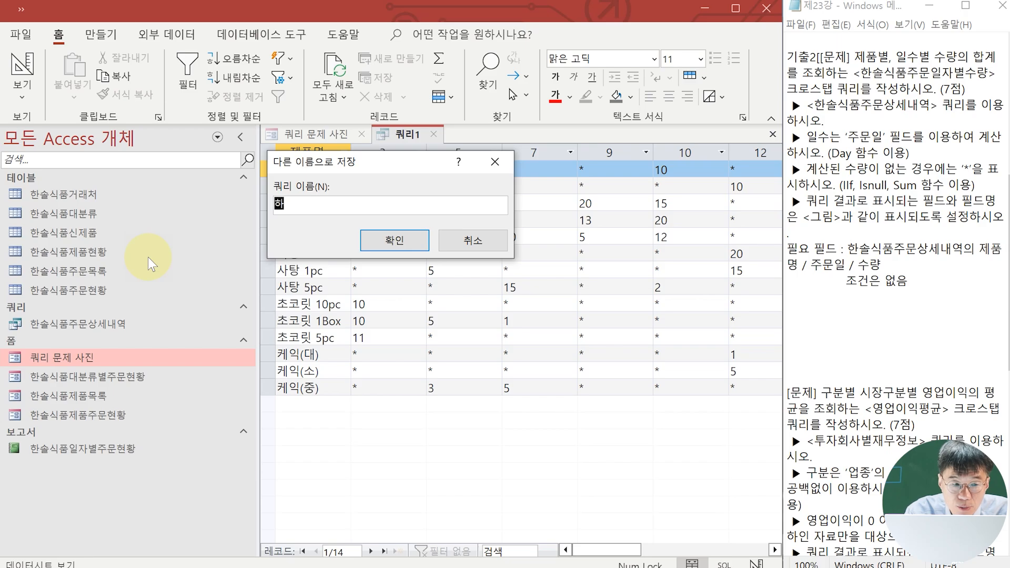
type("식품주문일")
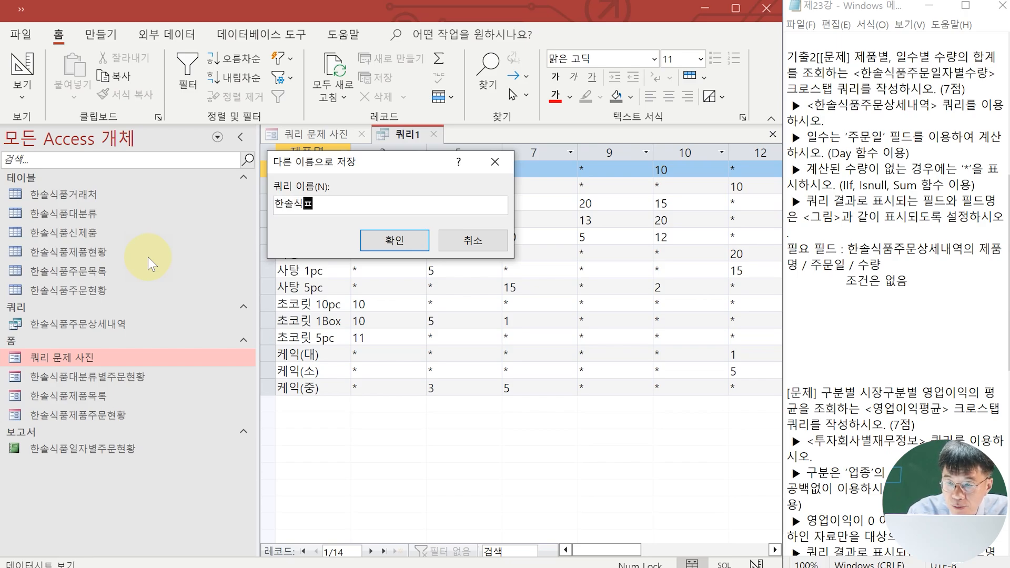
type("자별수량")
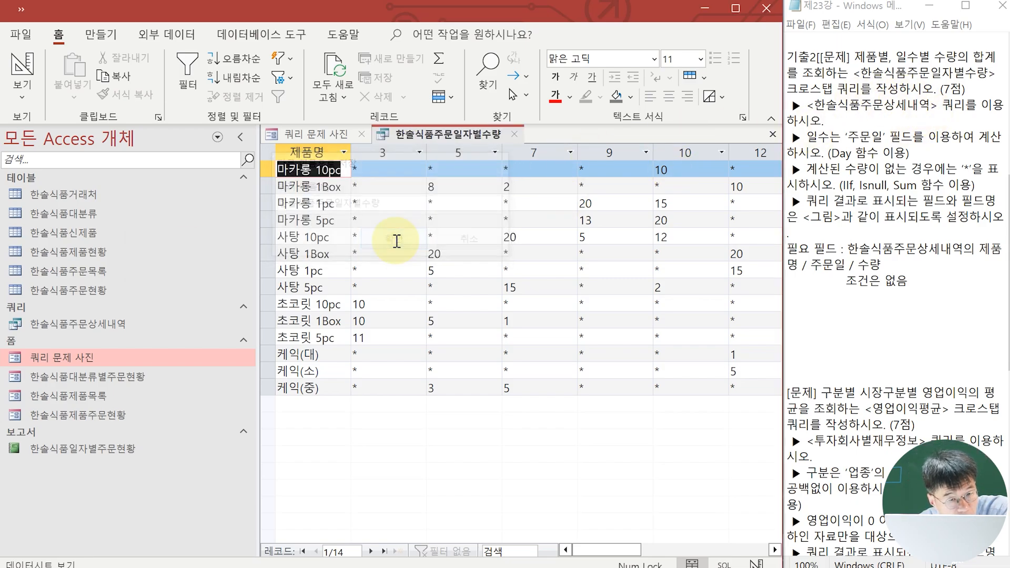
left_click(395, 241)
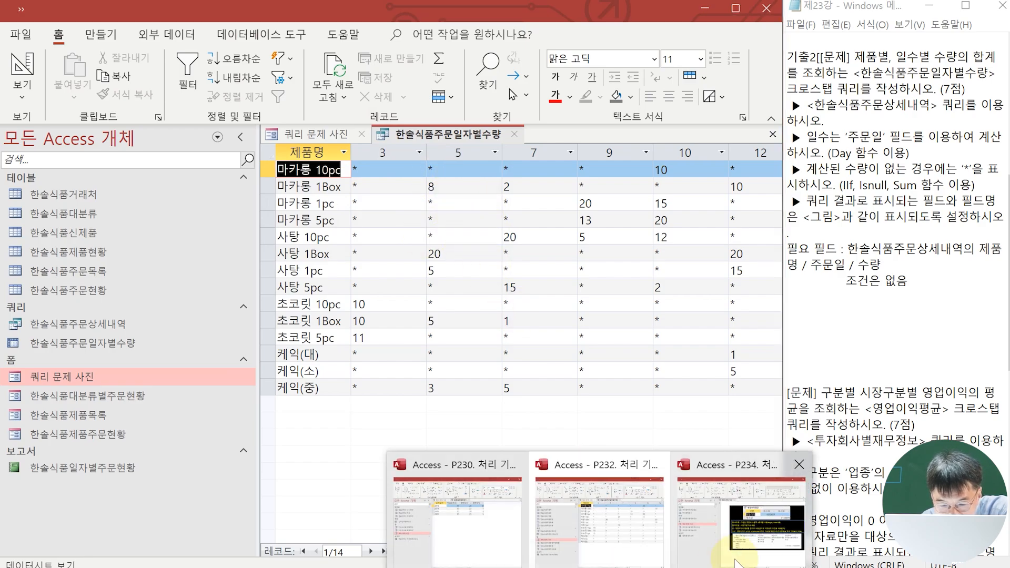
Step: Switch to the P234 Access database window with the reference picture for the 영업이익평균 crosstab query
left_click(743, 542)
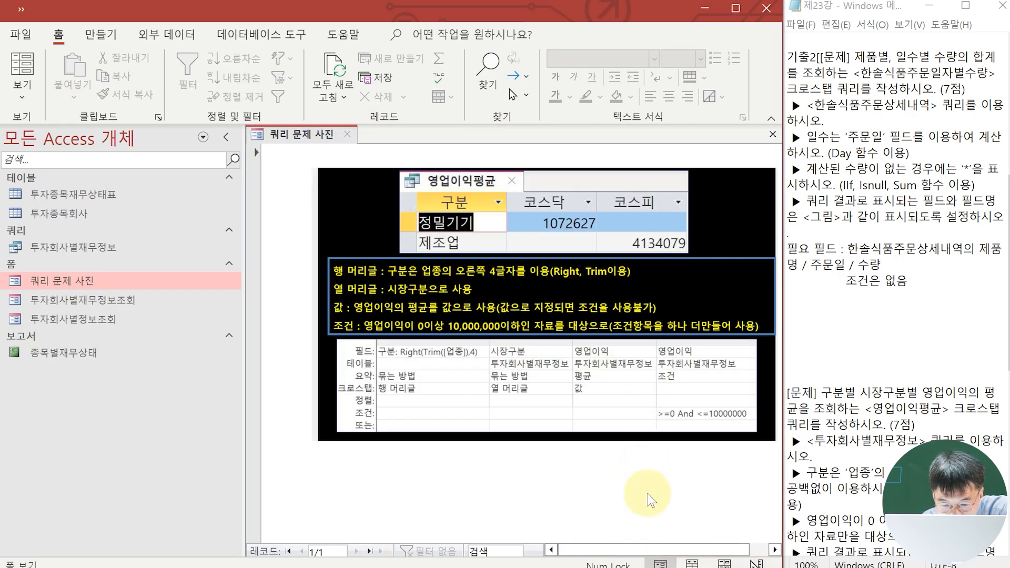
left_click(682, 460)
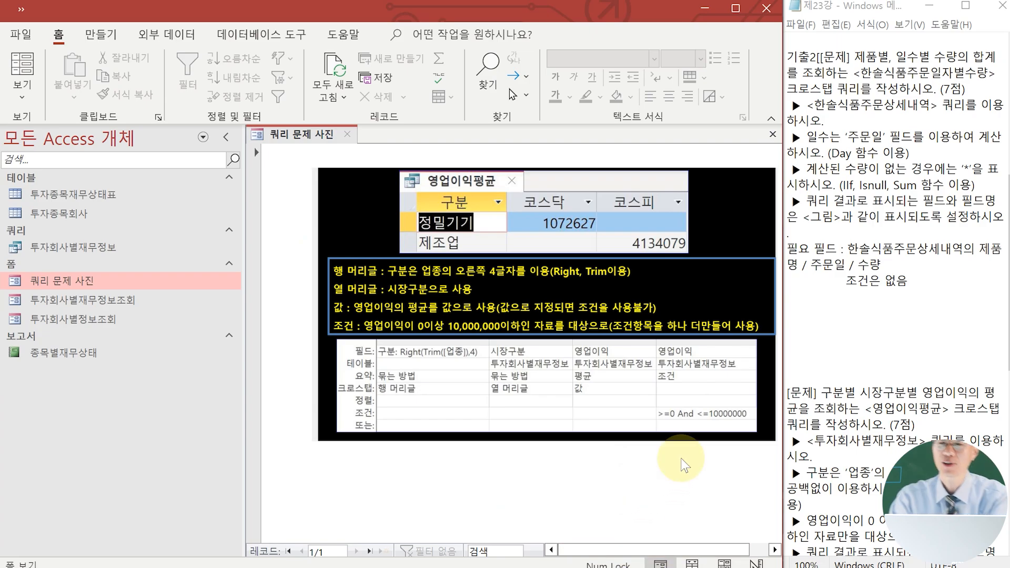